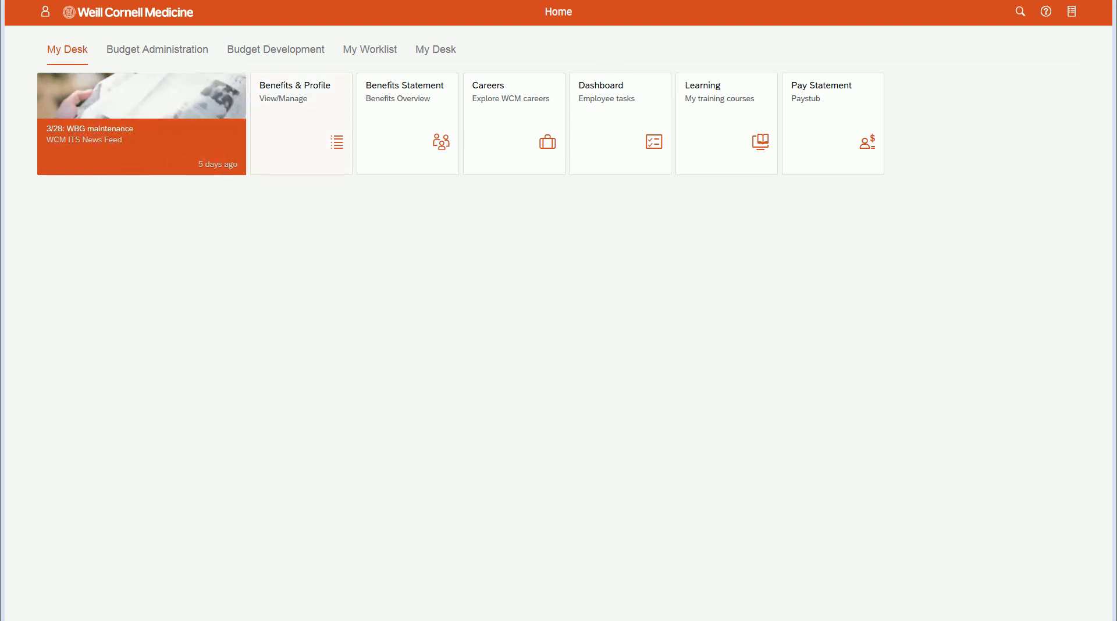
Open the Salary Proposal Form under Budget Development and load the positions for organization unit 51000233.
click(304, 52)
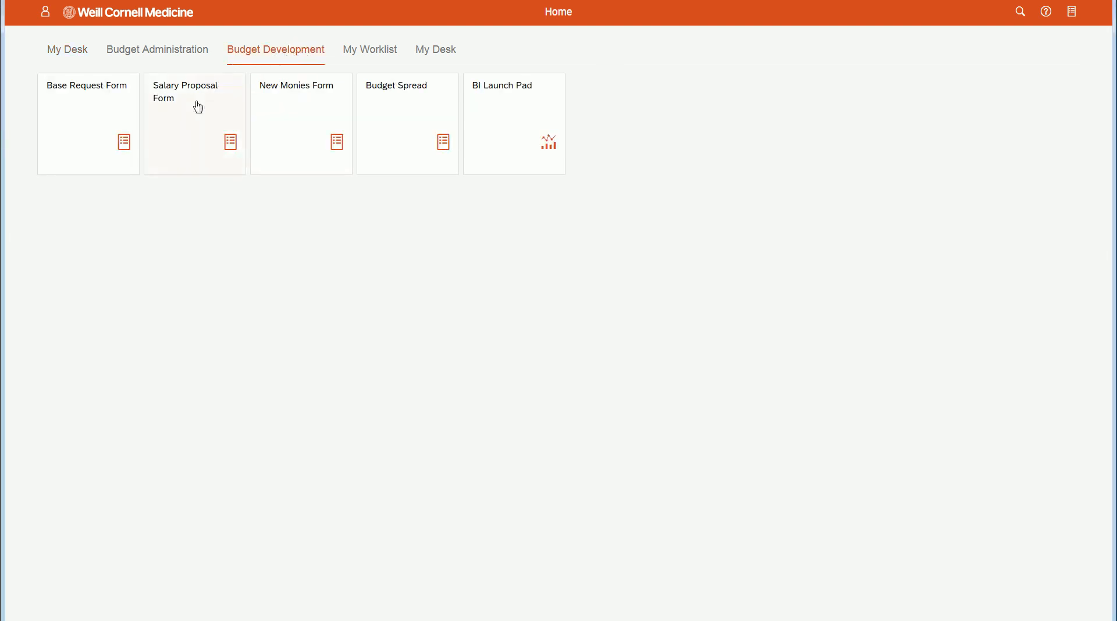
click(190, 120)
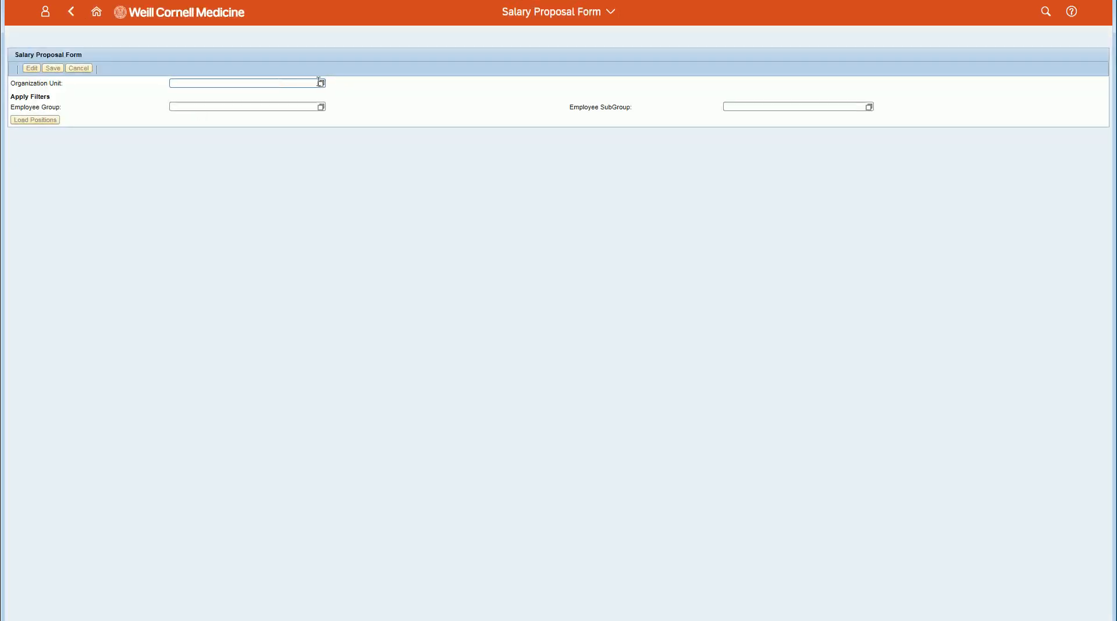
click(233, 83)
text(51000233)
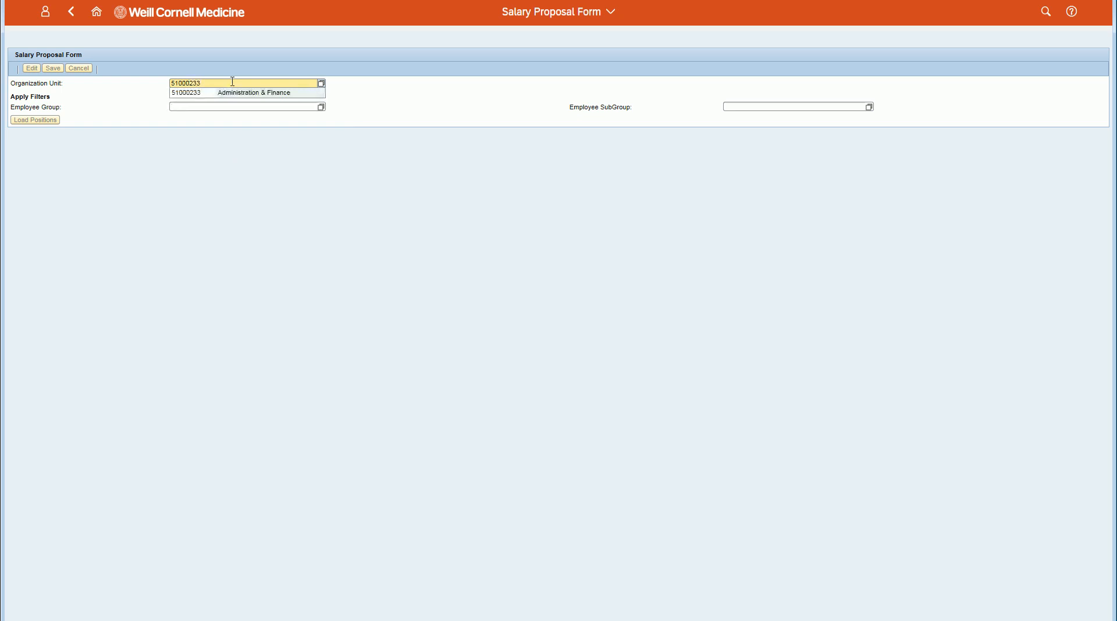
key(Return)
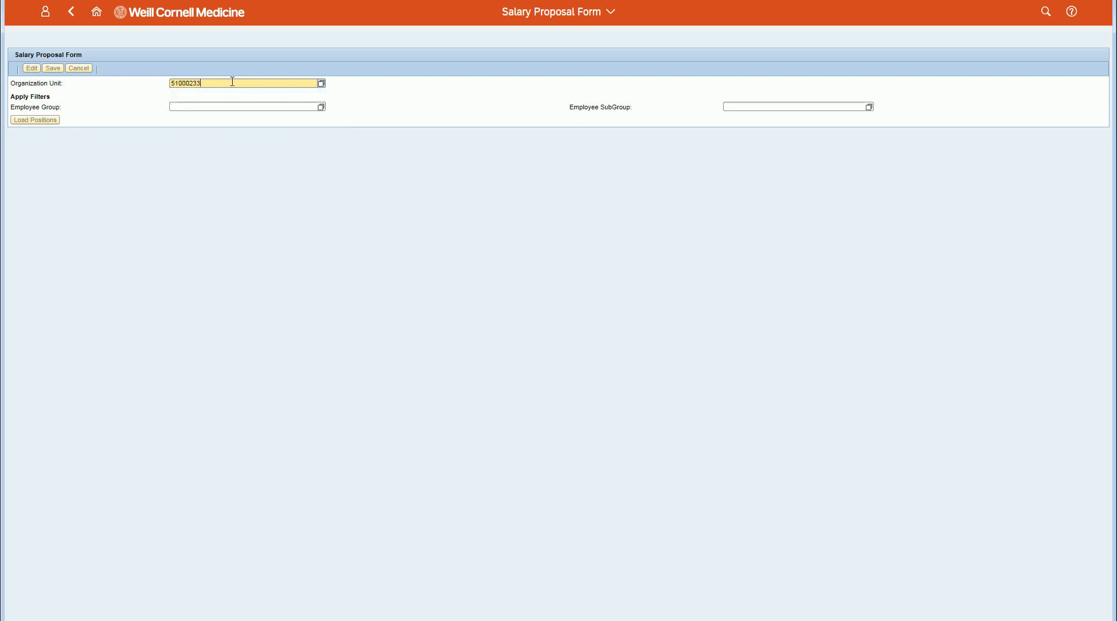
click(45, 122)
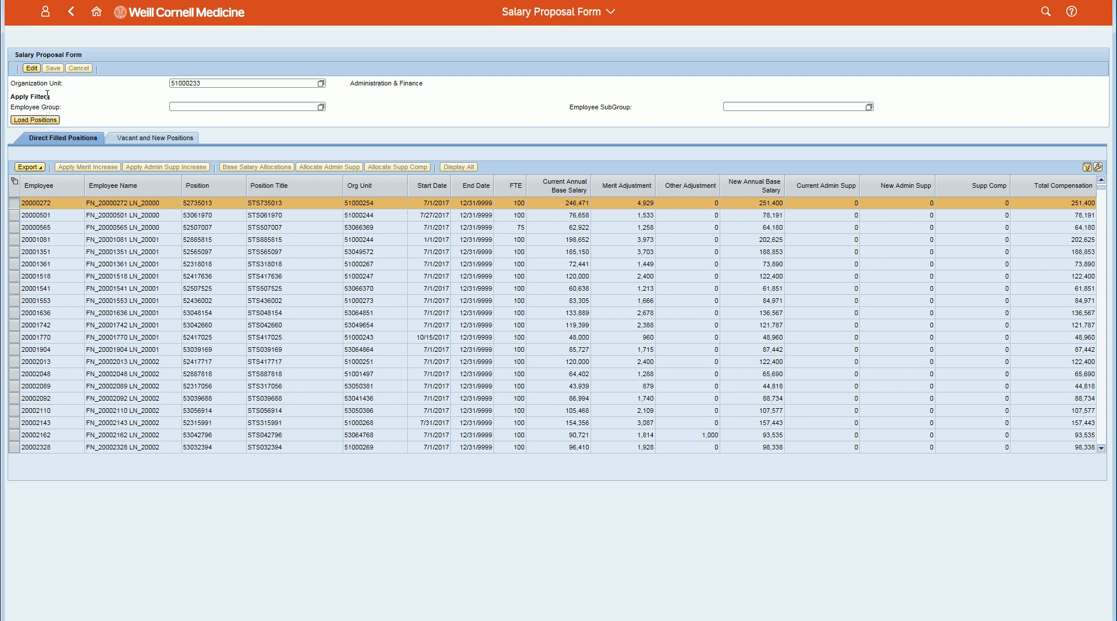
Put the form in edit mode and open the base salary allocations for position 52507007.
click(32, 69)
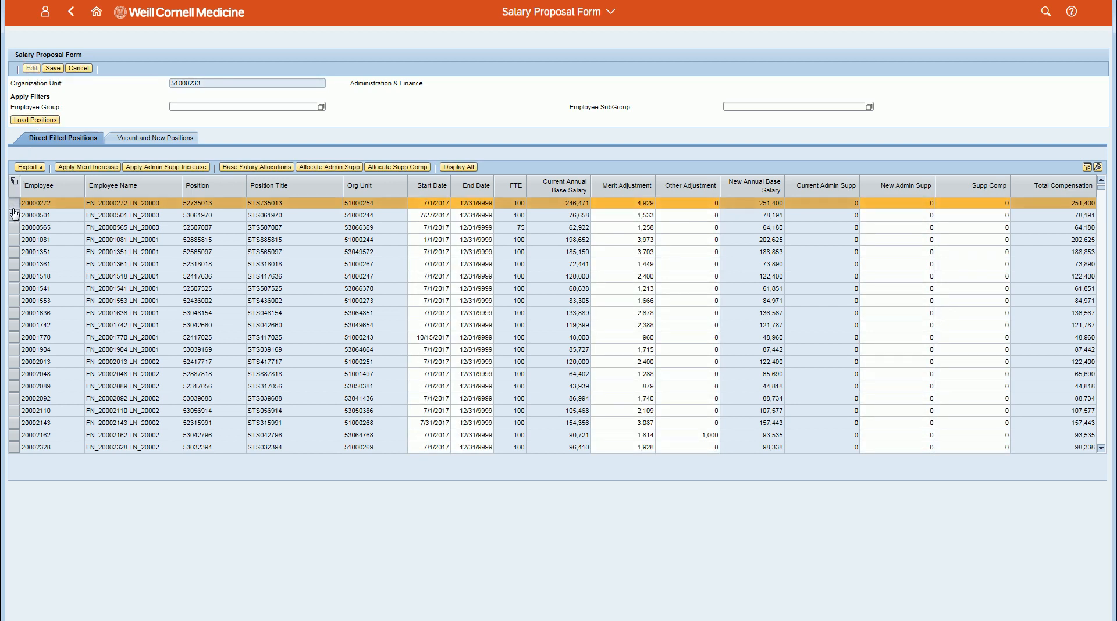
click(14, 225)
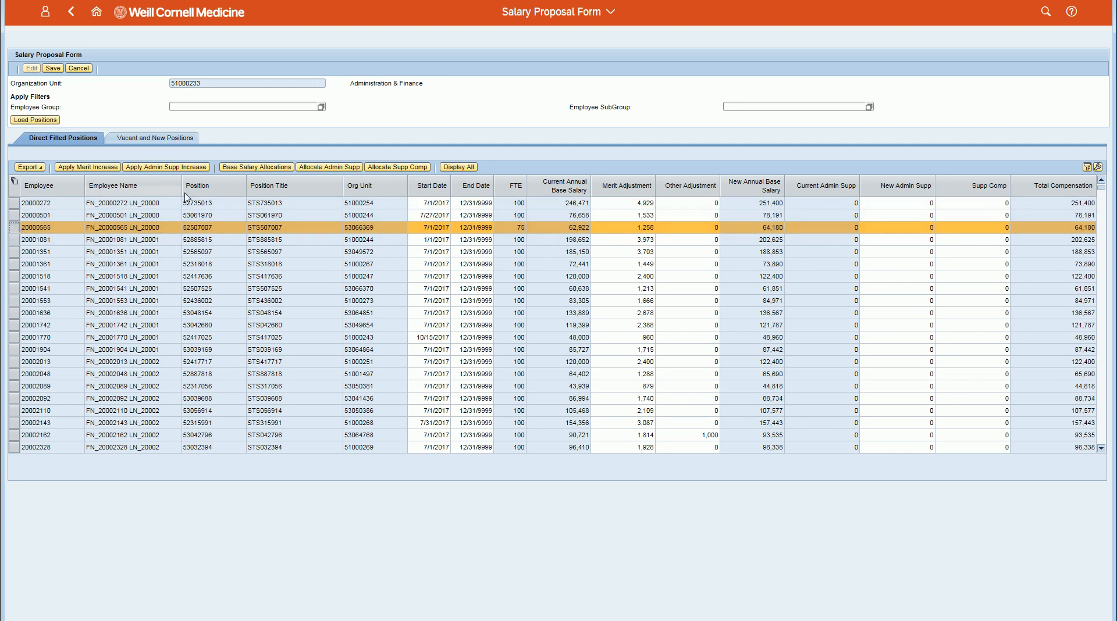
click(236, 168)
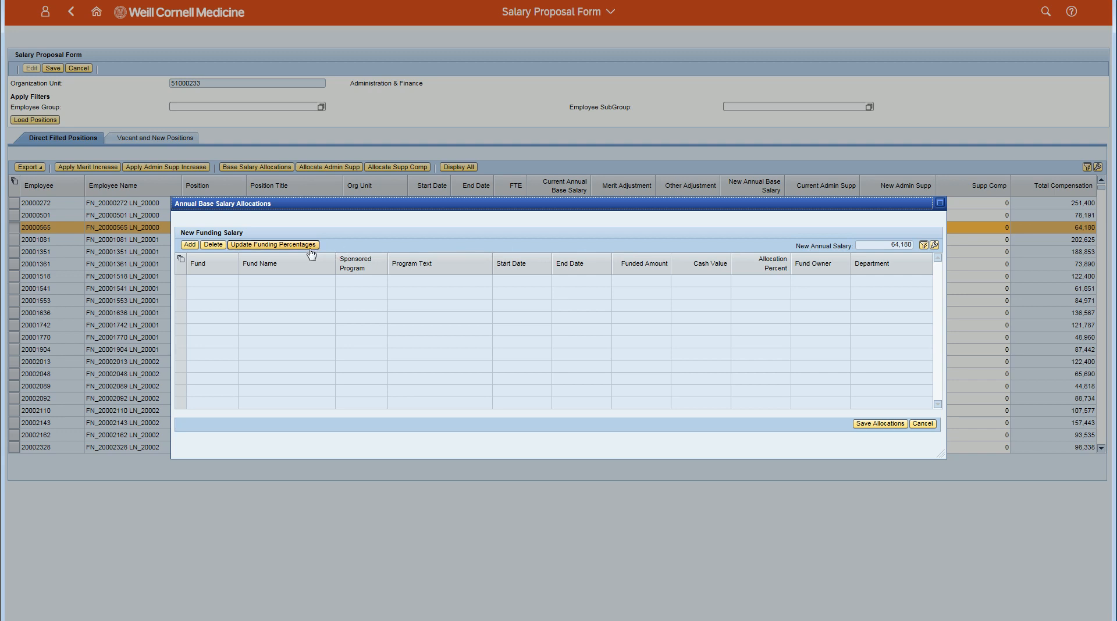
Add a funding line to the annual base salary allocations with fund 12314220.
click(190, 247)
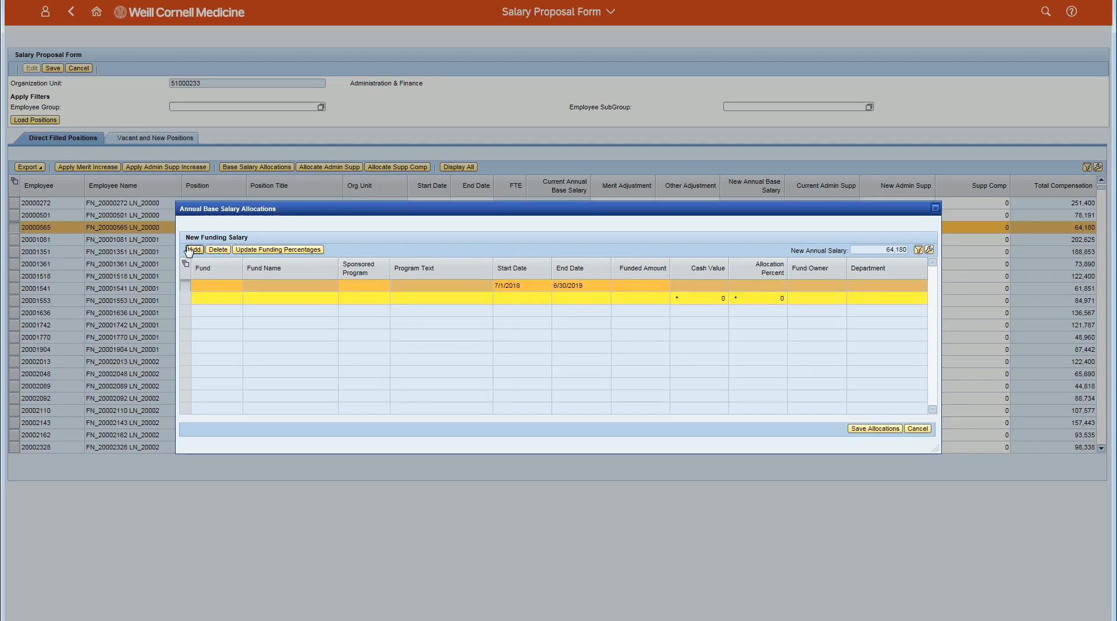
click(205, 284)
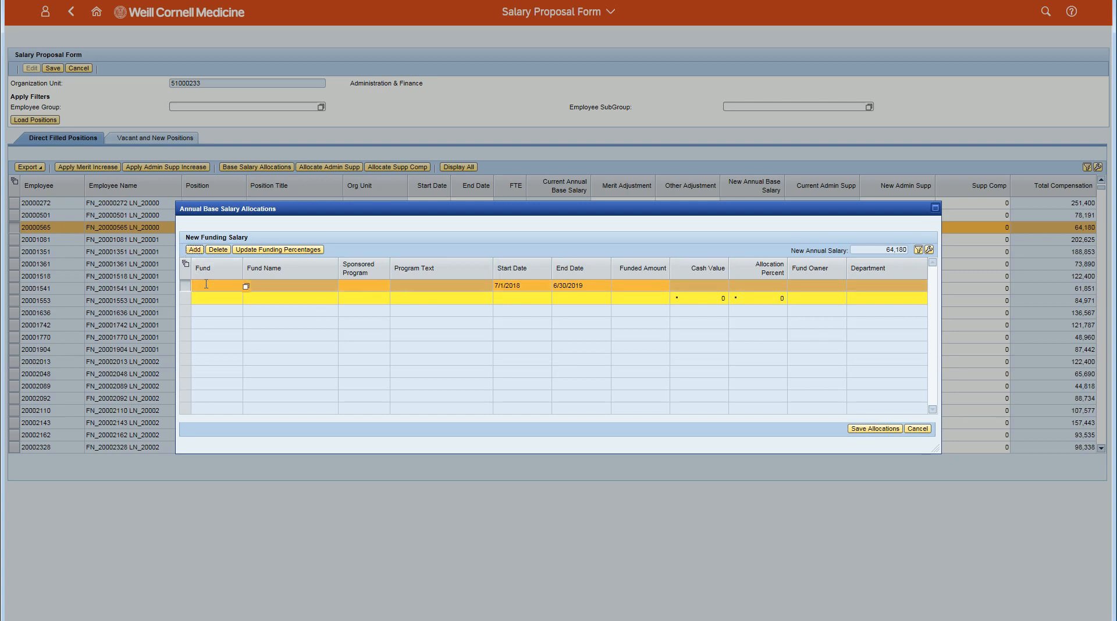
text(12314220)
key(Return)
Set the Budget Off line's funded amount to 64180 and save the allocations with updated funding percentages.
click(279, 292)
key(Tab)
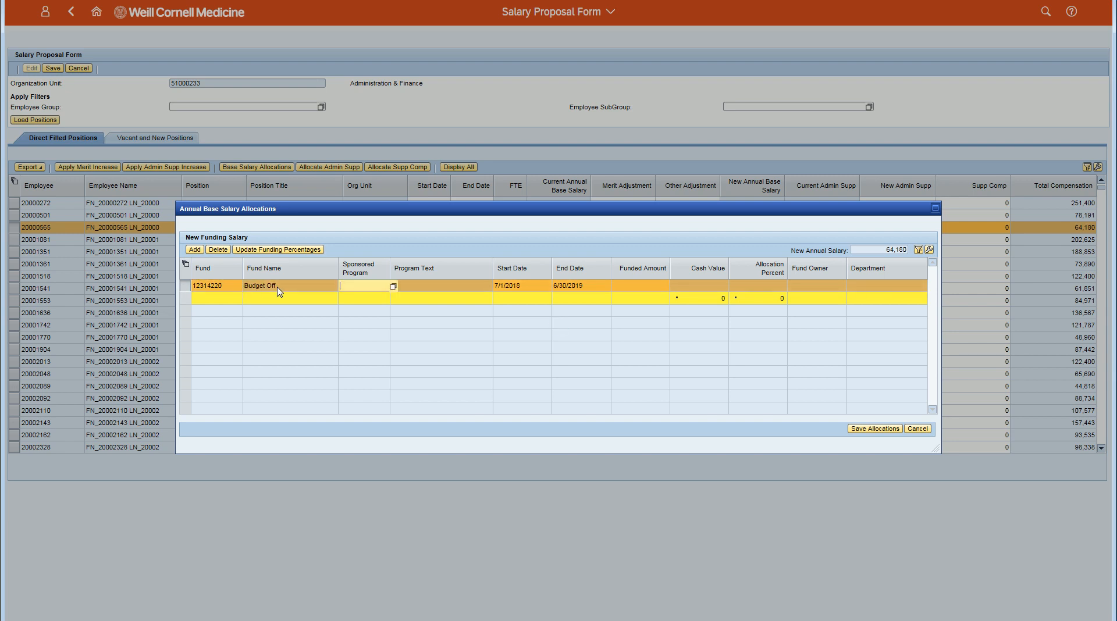
key(Tab)
key(Tab)
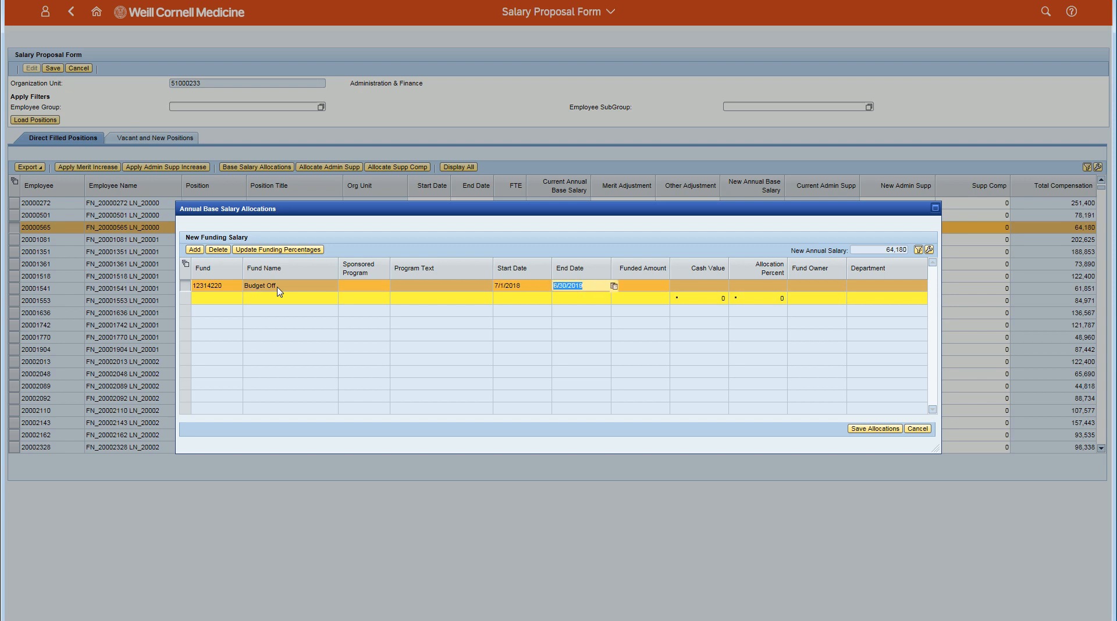
key(Tab)
text(64180)
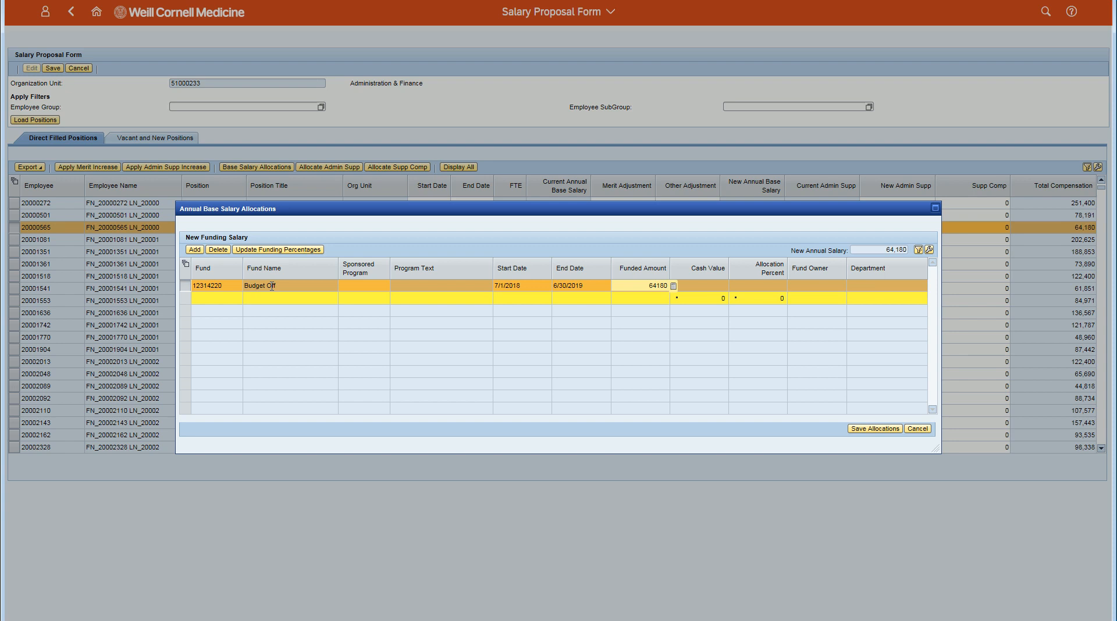
key(Return)
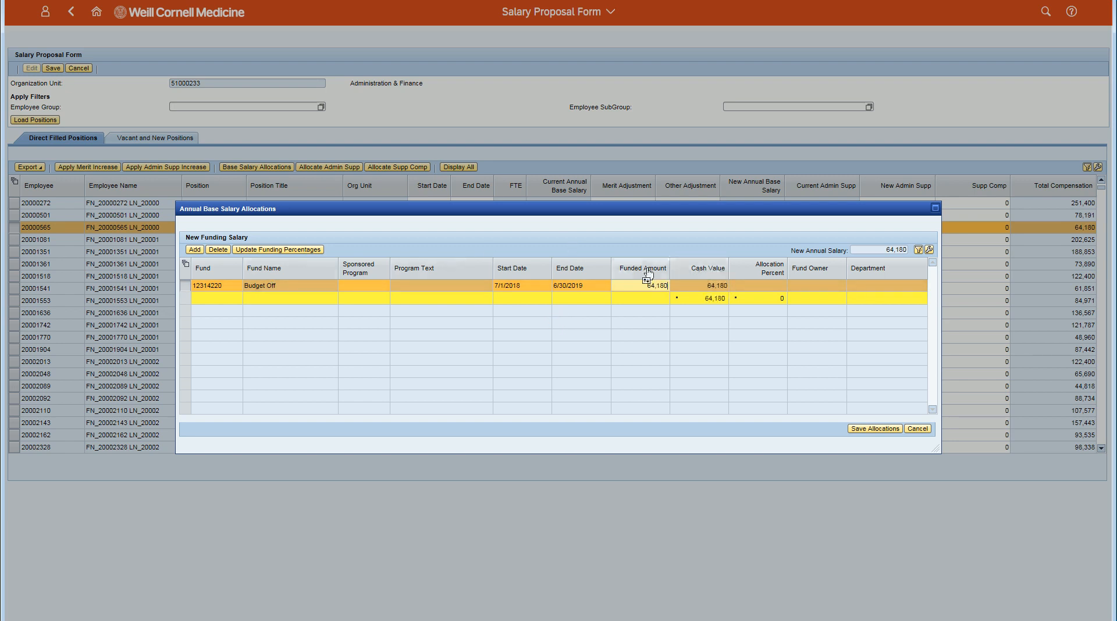
click(306, 250)
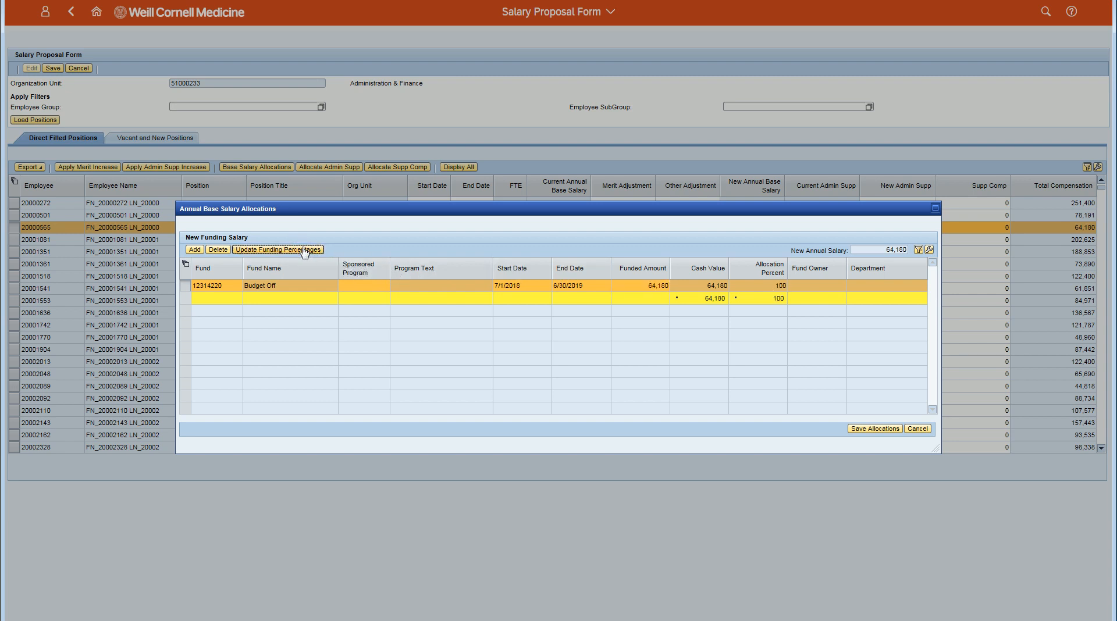
click(860, 429)
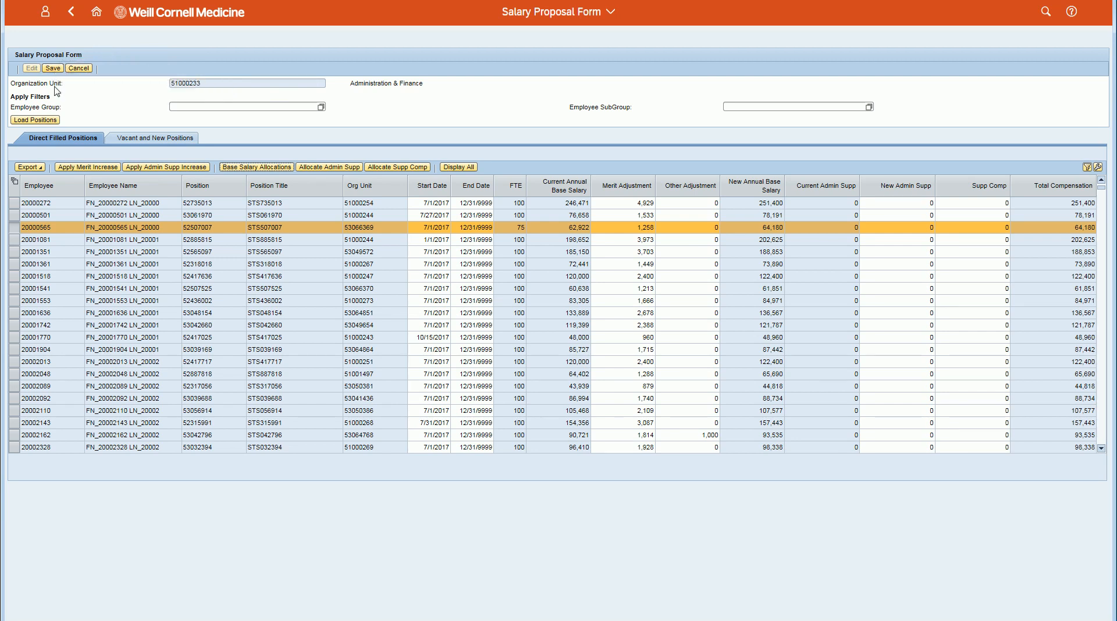
Reopen the position's base salary allocations and add a line for the Accounting Office fund 12314000, filtering the fund descriptions by "Accounting".
click(245, 166)
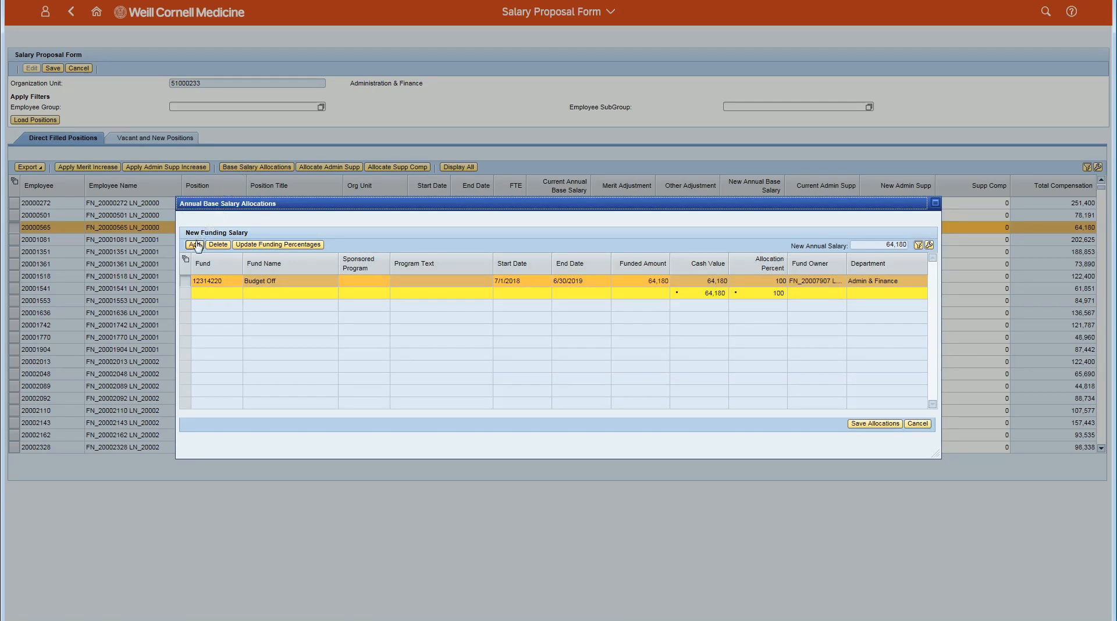
click(196, 245)
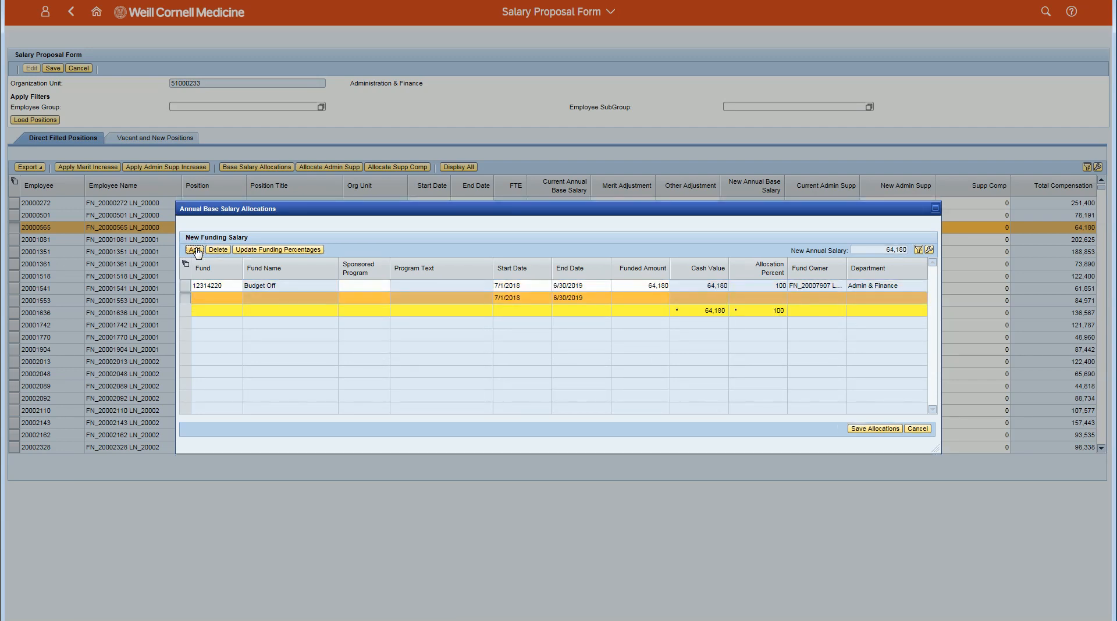
click(246, 300)
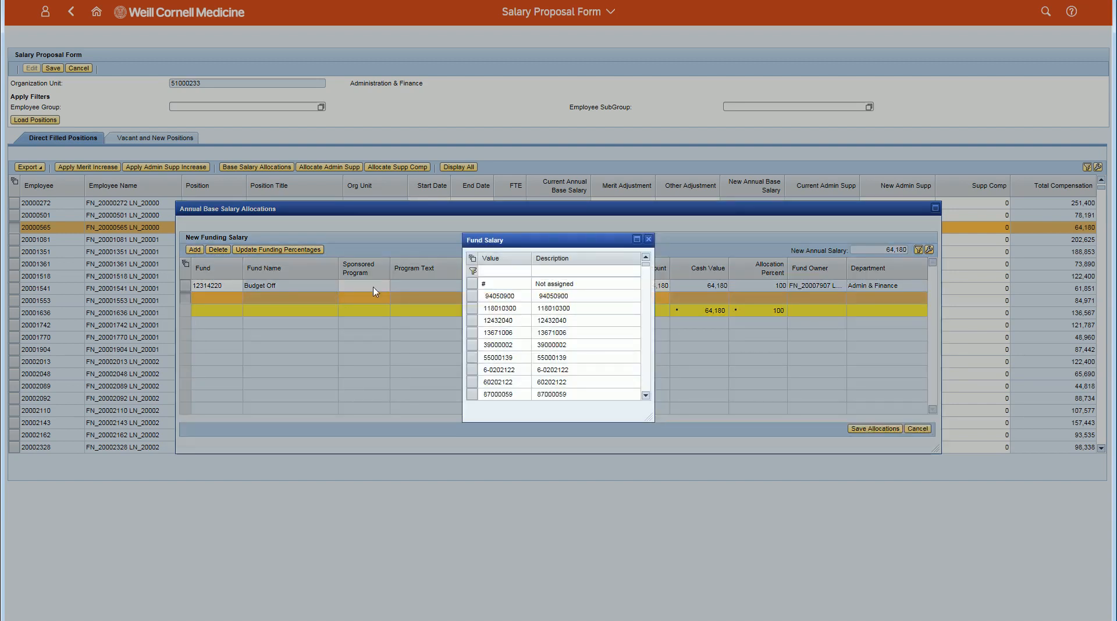
click(574, 272)
text(Accou)
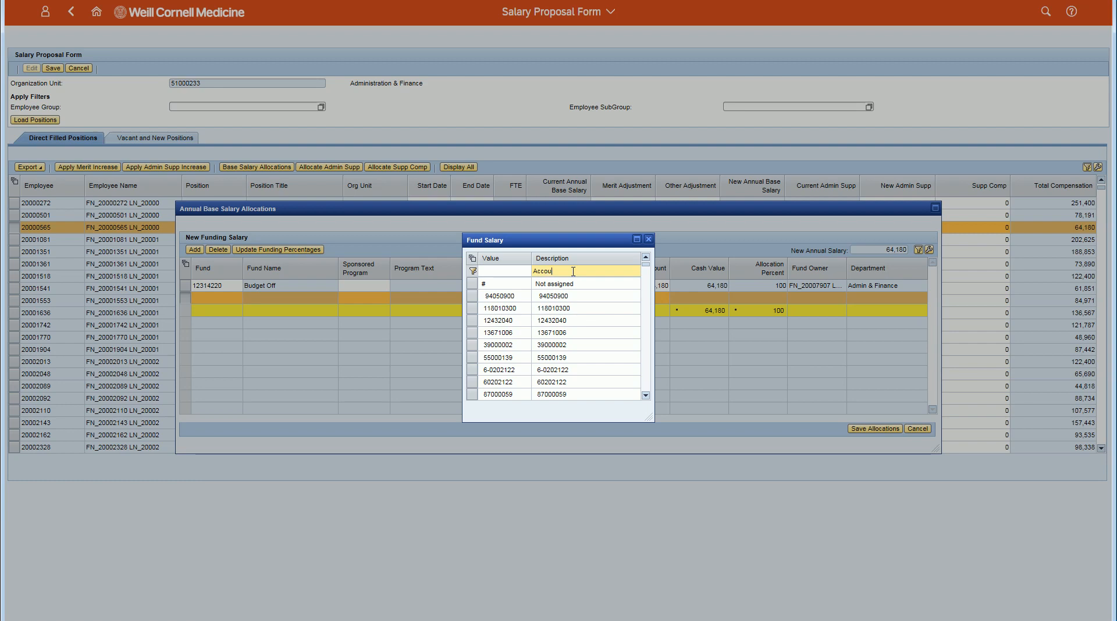
text(nting)
key(Return)
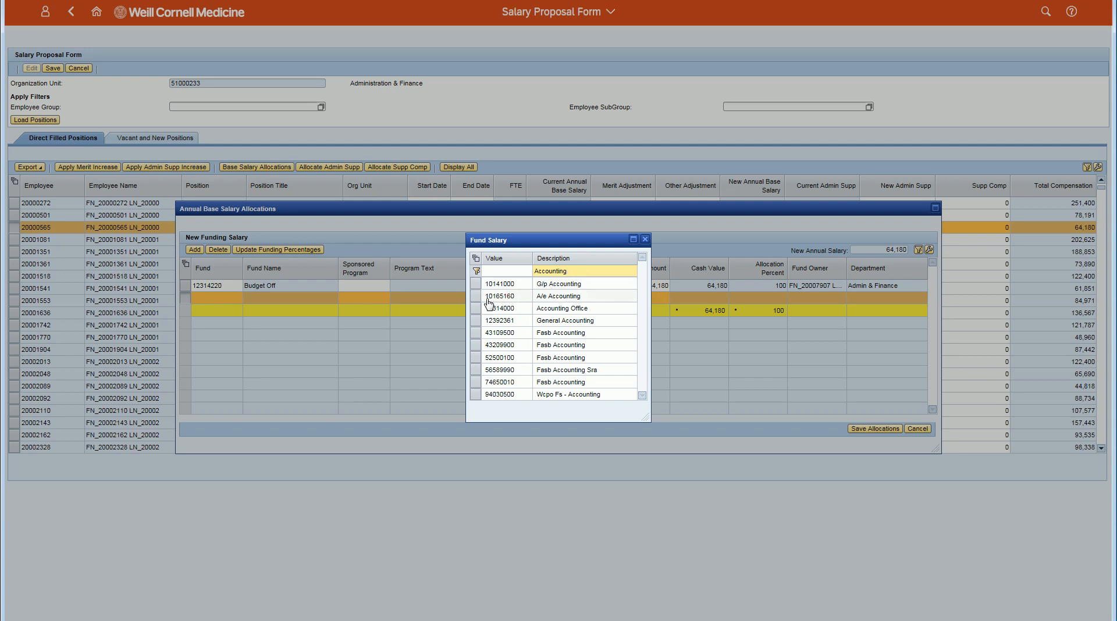
click(473, 310)
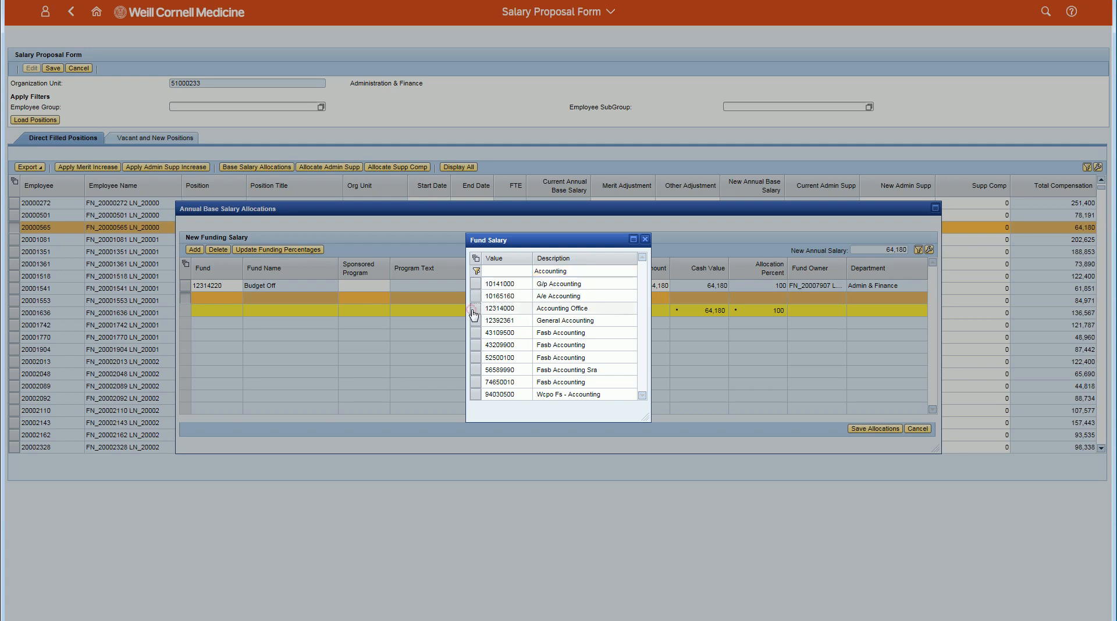
Split the salary between the two funds: set the funded amount to 32000 for Budget Off and 32180 for Accounting Office.
click(381, 302)
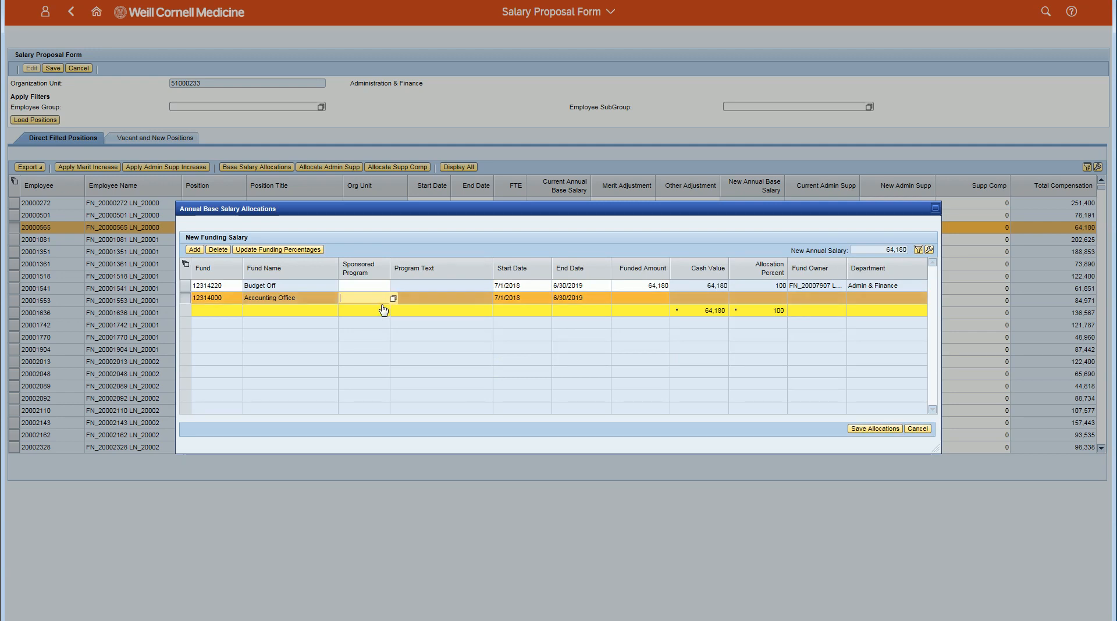
key(Tab)
key(Tab)
key(Tab)
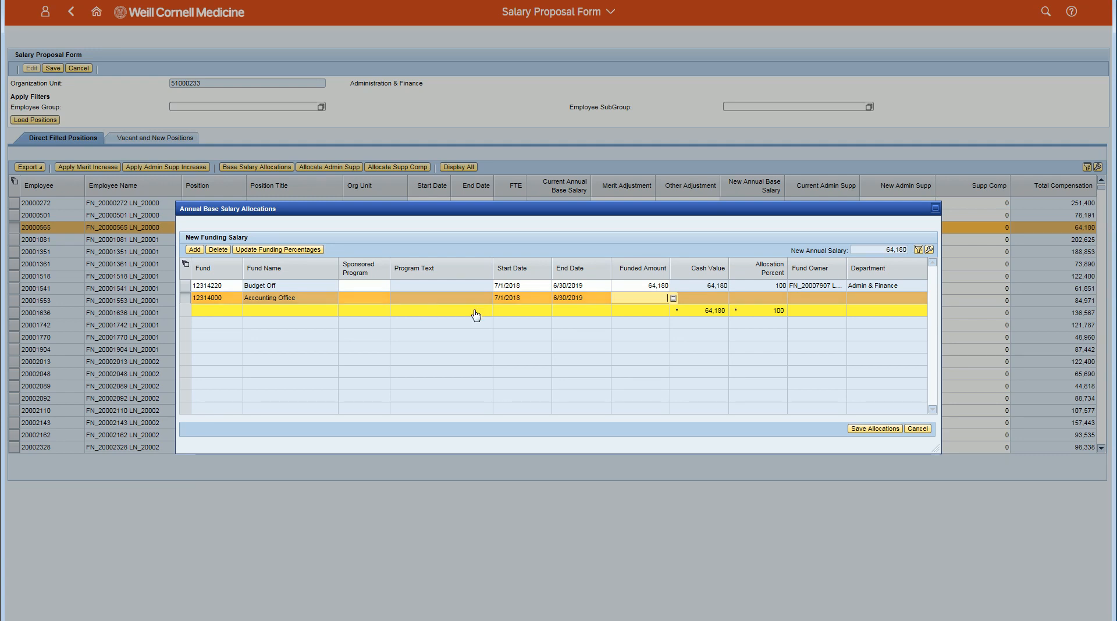
click(630, 284)
drag(629, 285, 661, 288)
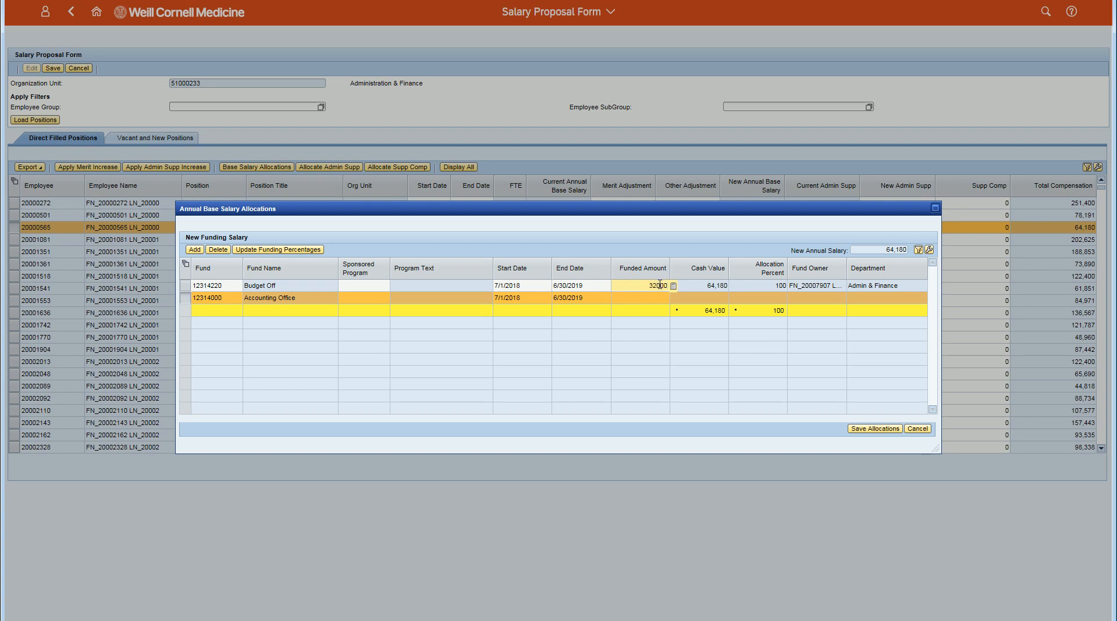
key(Return)
click(645, 299)
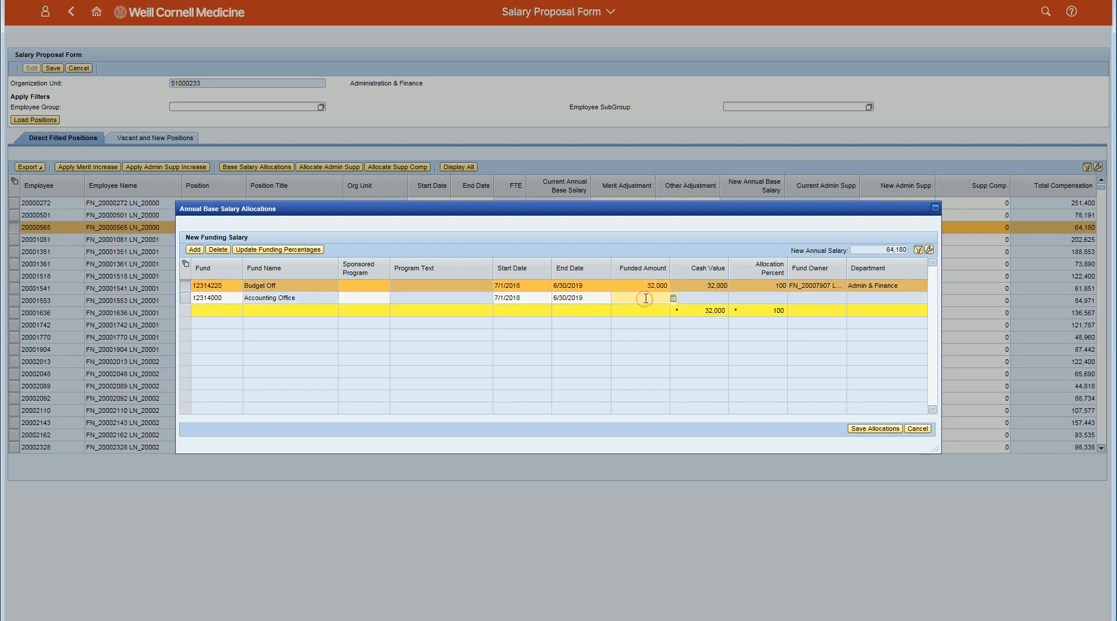
text(32180)
key(Return)
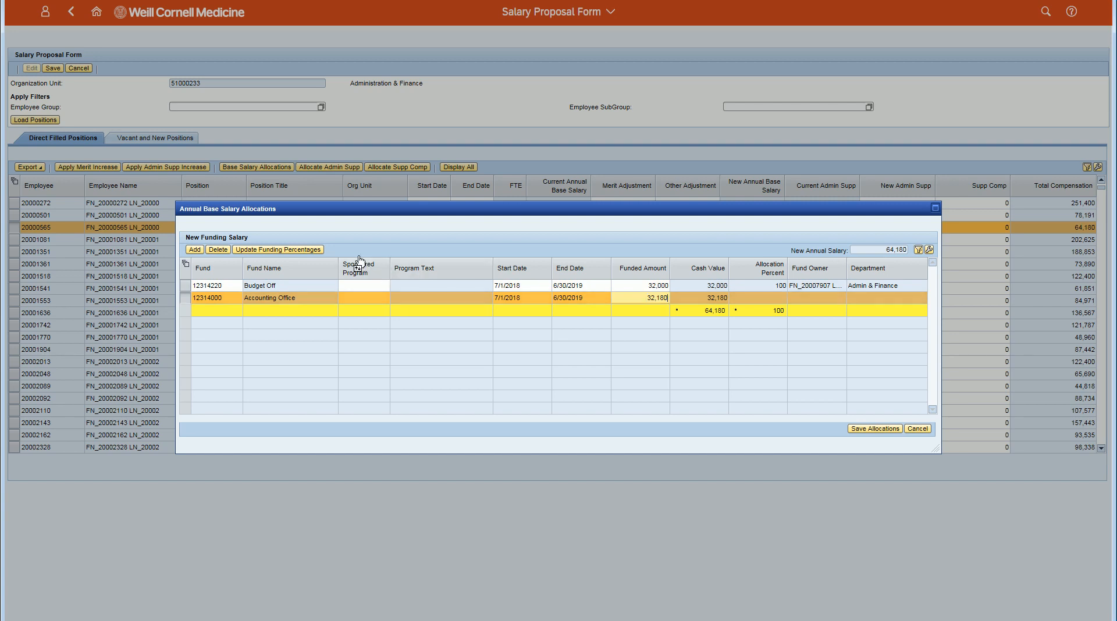
Update the funding percentages for the two-fund split and save the allocations.
click(308, 250)
click(308, 252)
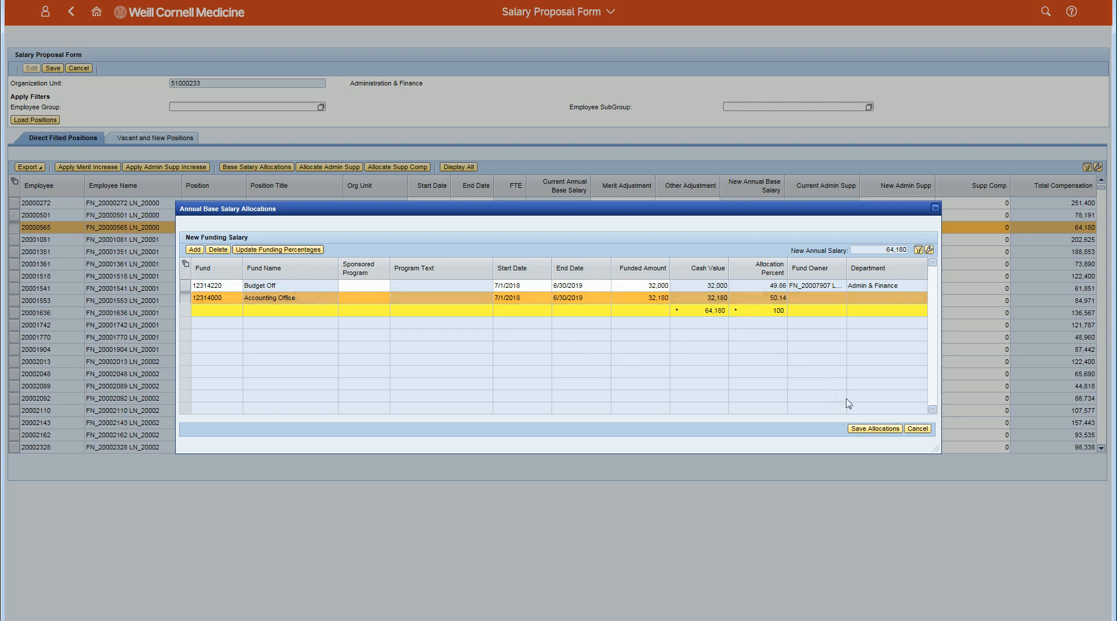
click(865, 429)
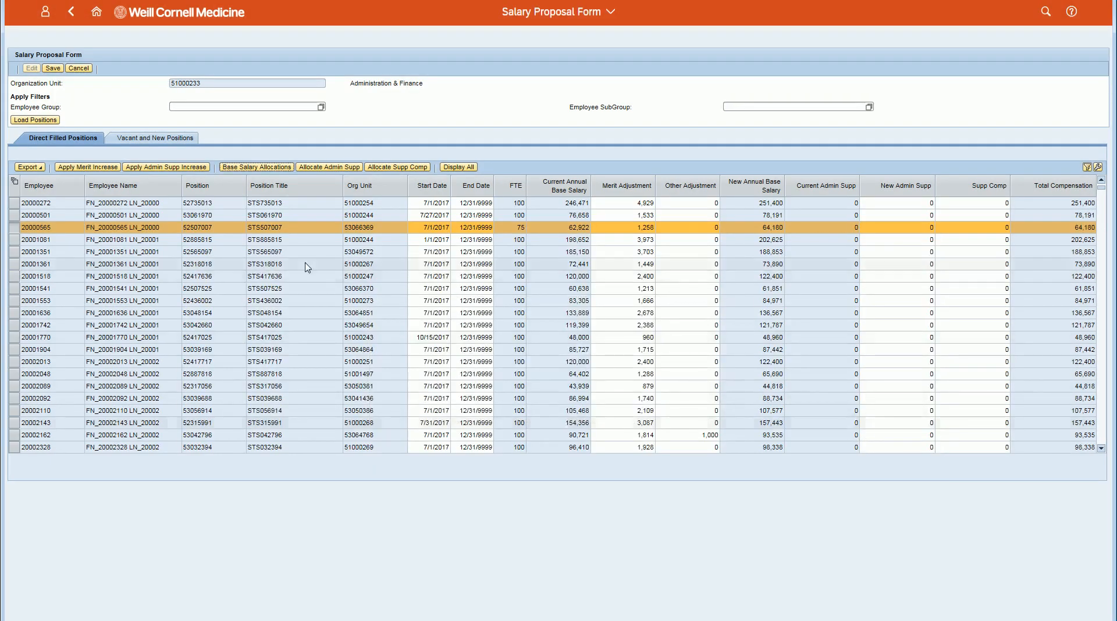
Reopen the base salary allocations and set the Budget Off line's end date to 12/31/2018 and funded amount to 64180.
click(257, 168)
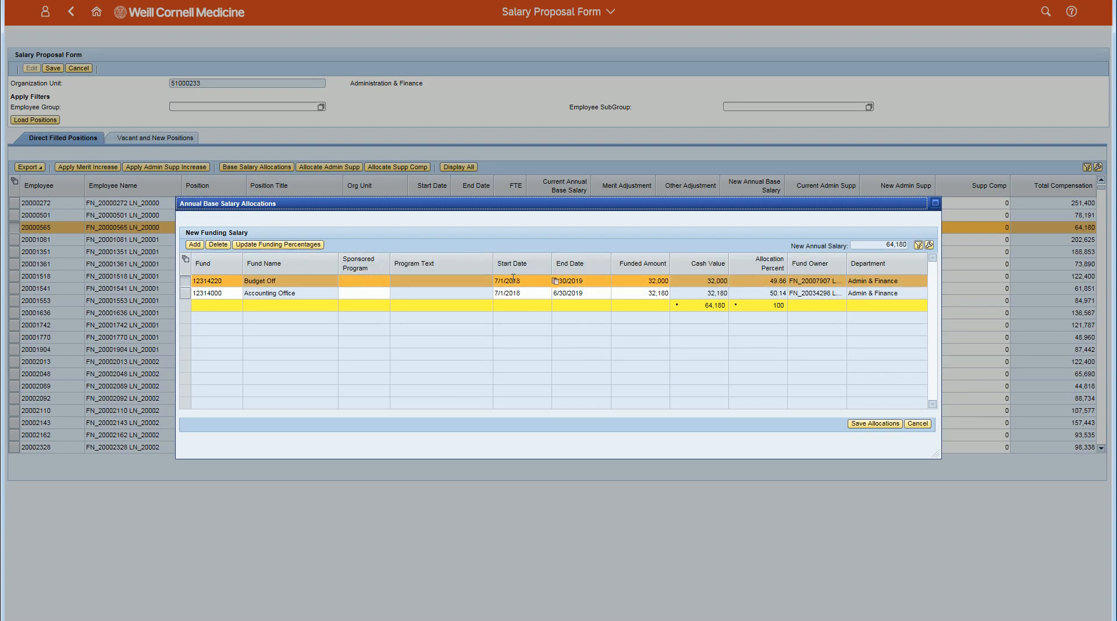
click(580, 282)
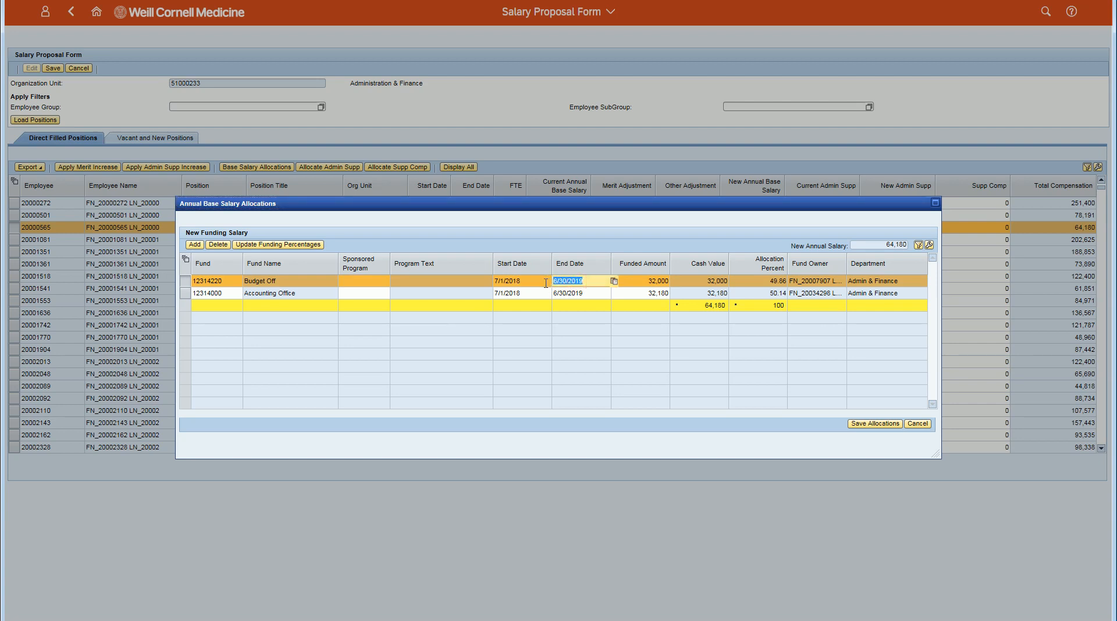
text(12/31/2018)
key(Tab)
text(6418)
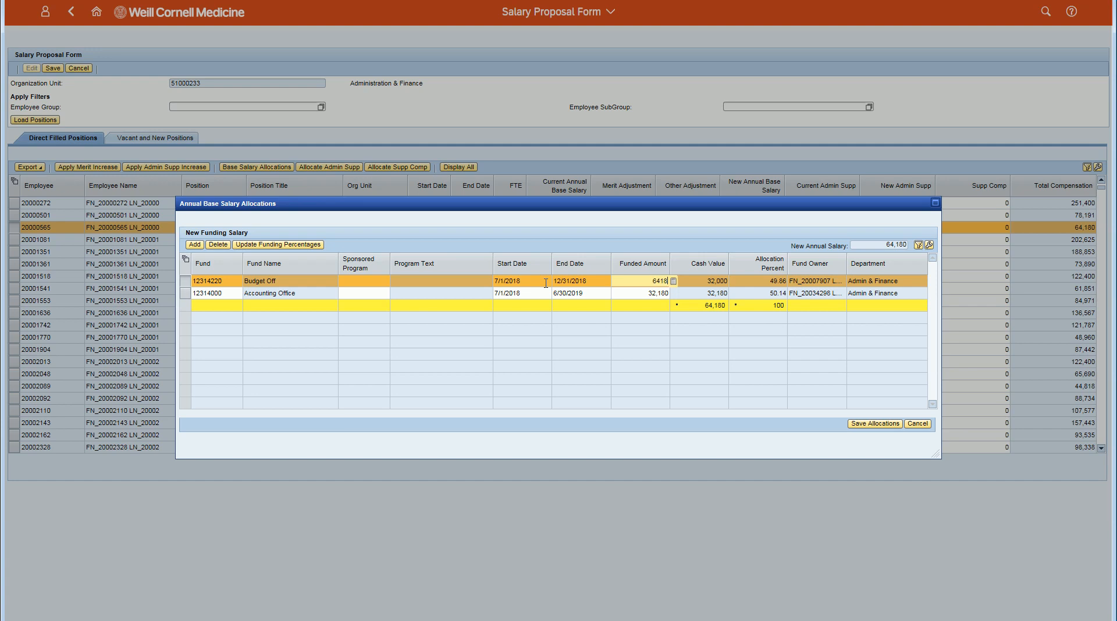
text(0)
key(Return)
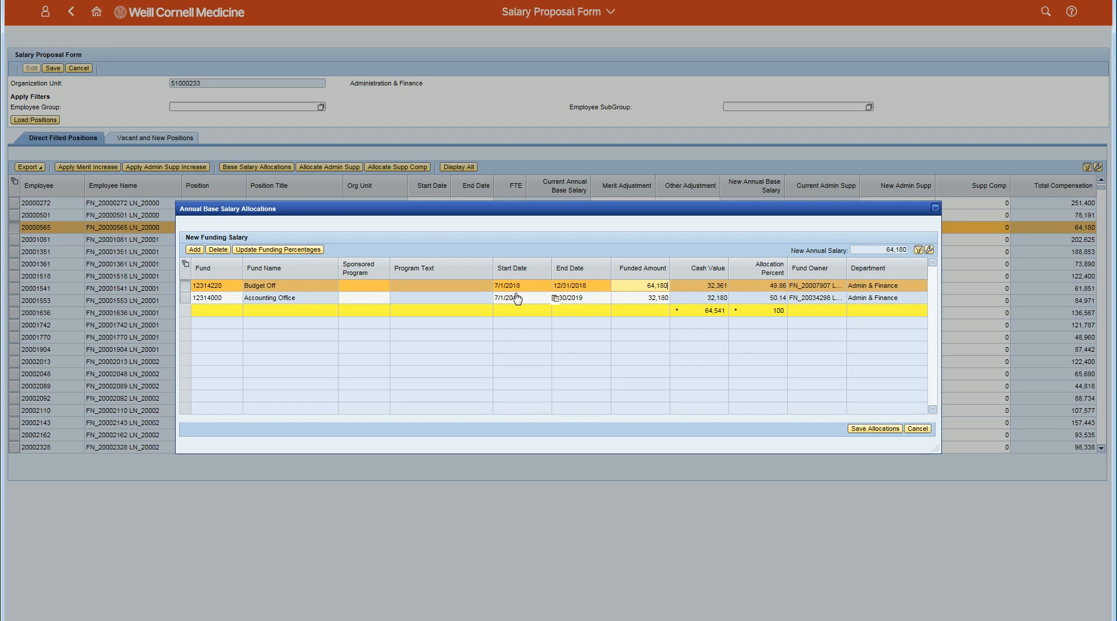
Set the Accounting Office line's start date to 1/1/2019.
click(522, 298)
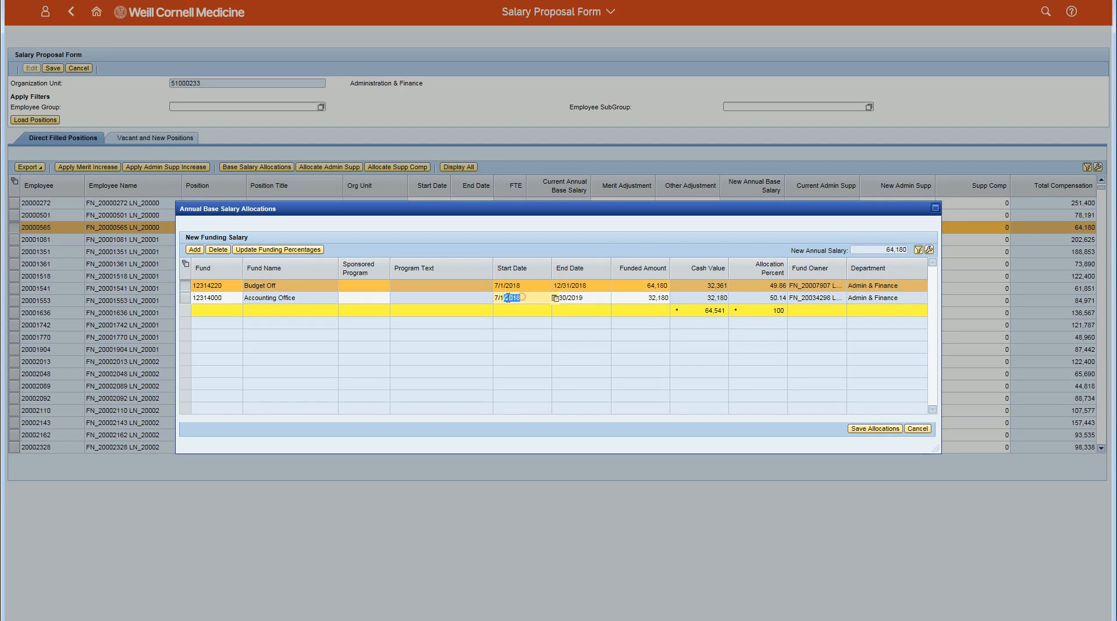
text(1/1/2019)
key(Tab)
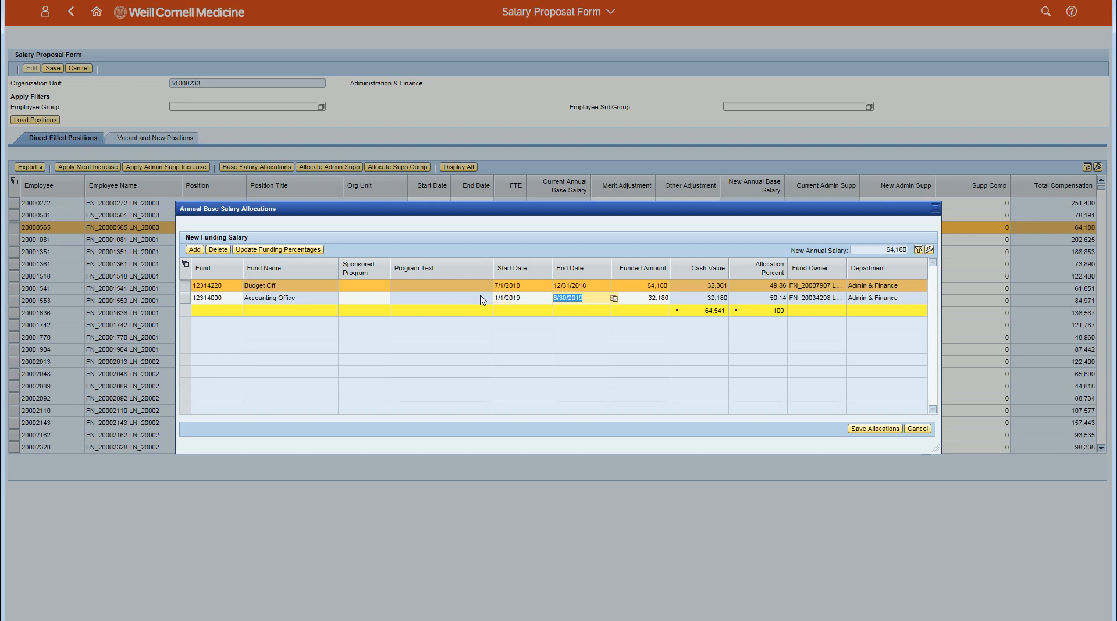
Set the Accounting Office line's funded amount to 64180 and update the funding percentages.
key(Tab)
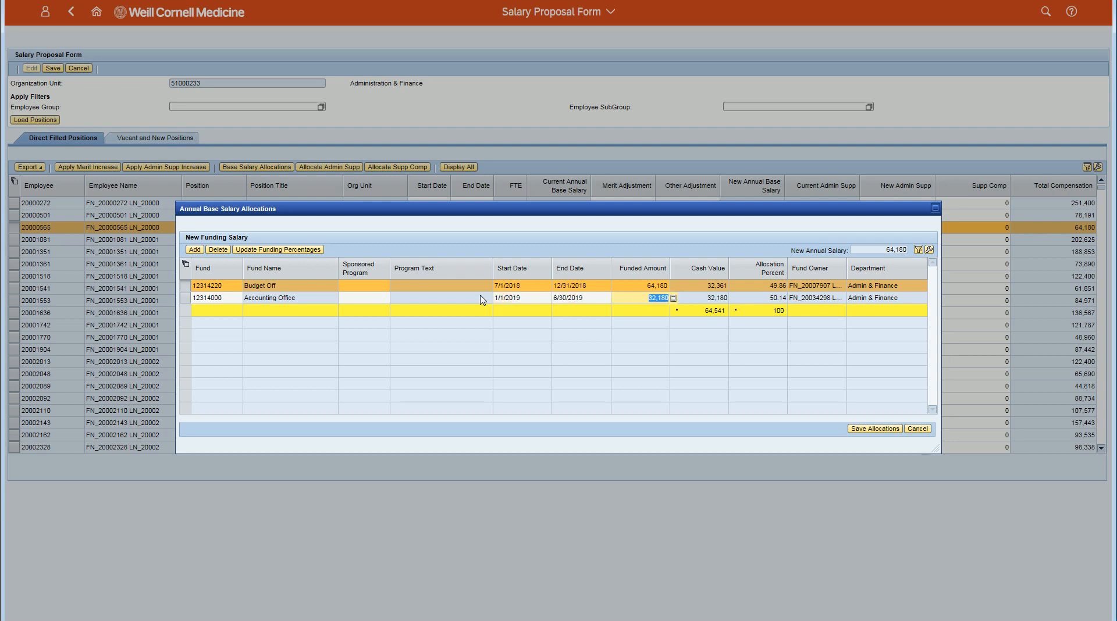
text(64180)
key(Return)
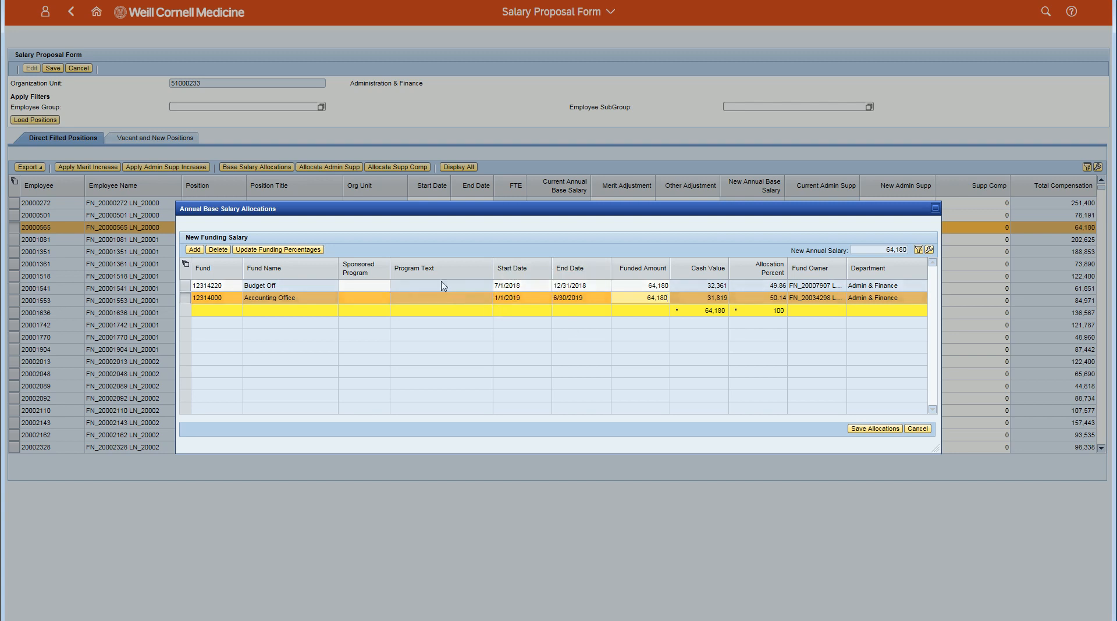
click(314, 250)
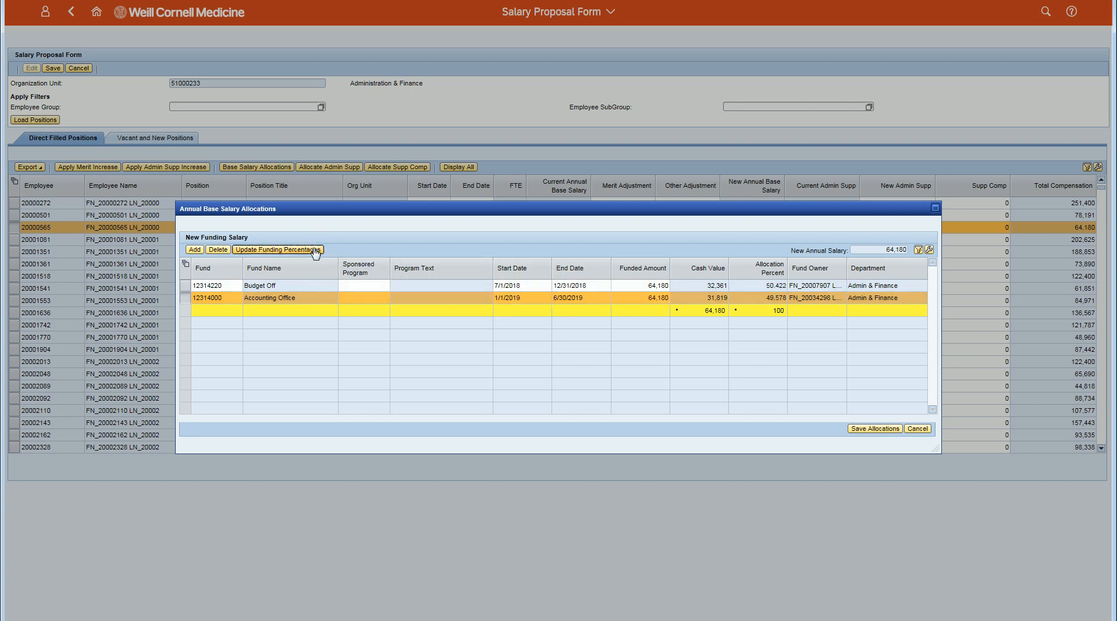
Save the date-based base salary allocations and save the salary proposal form.
click(856, 429)
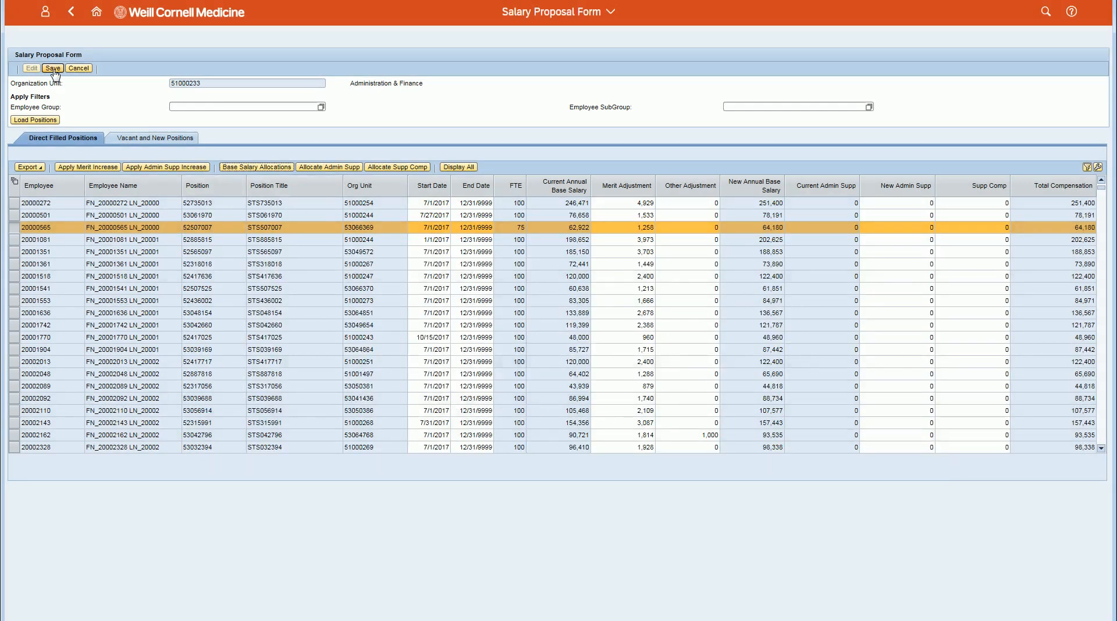
click(53, 68)
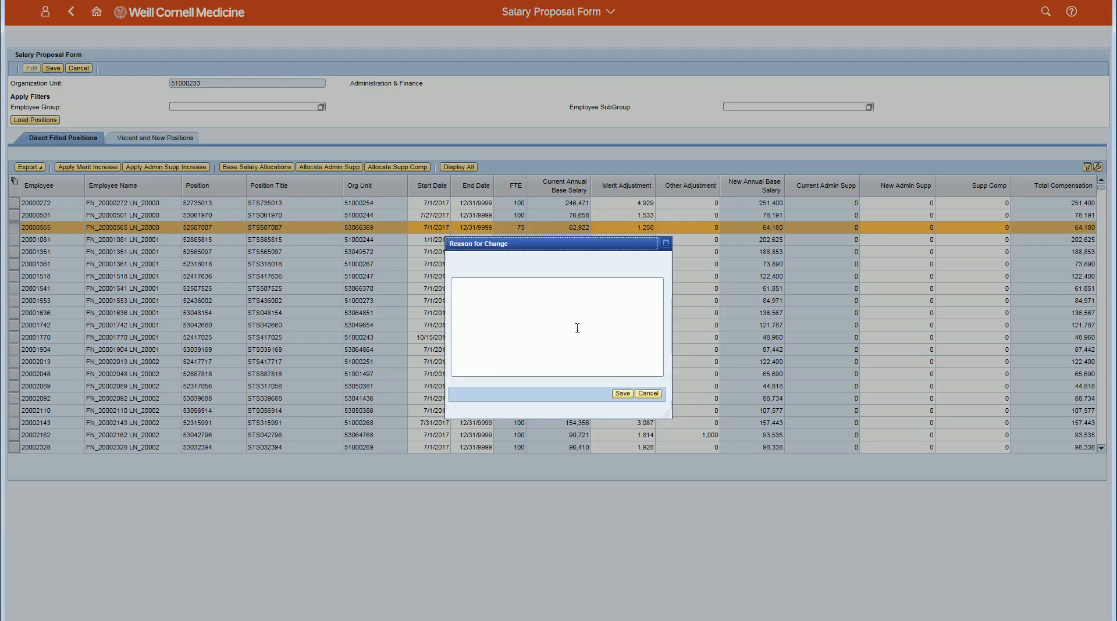
click(622, 394)
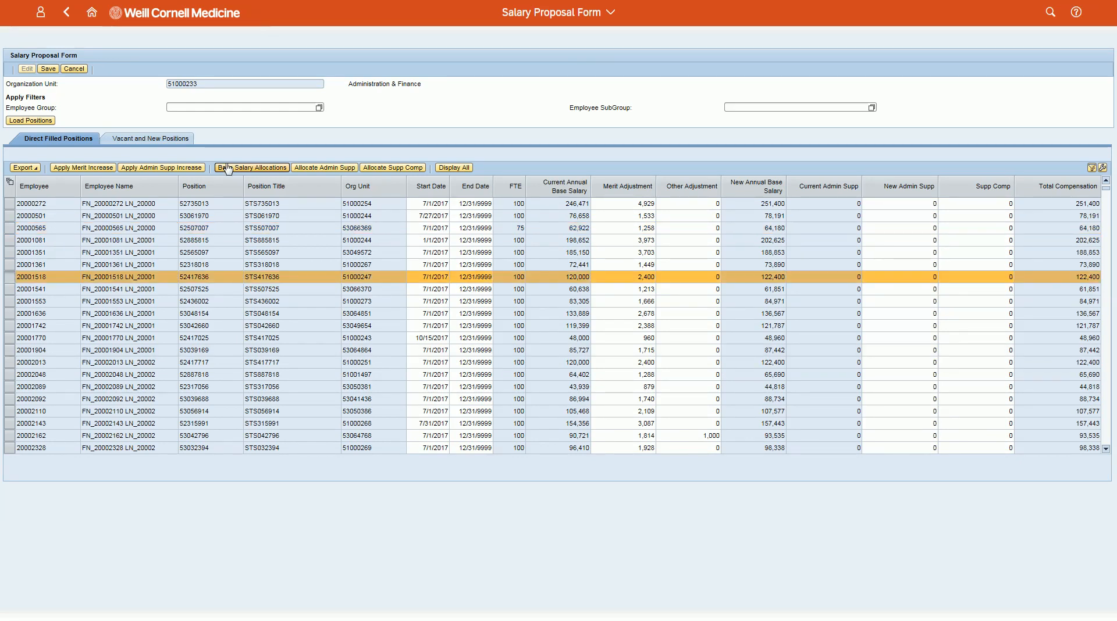
In the base salary allocations of position 52417636, delete the four sponsored program lines and update the funding percentages.
click(228, 169)
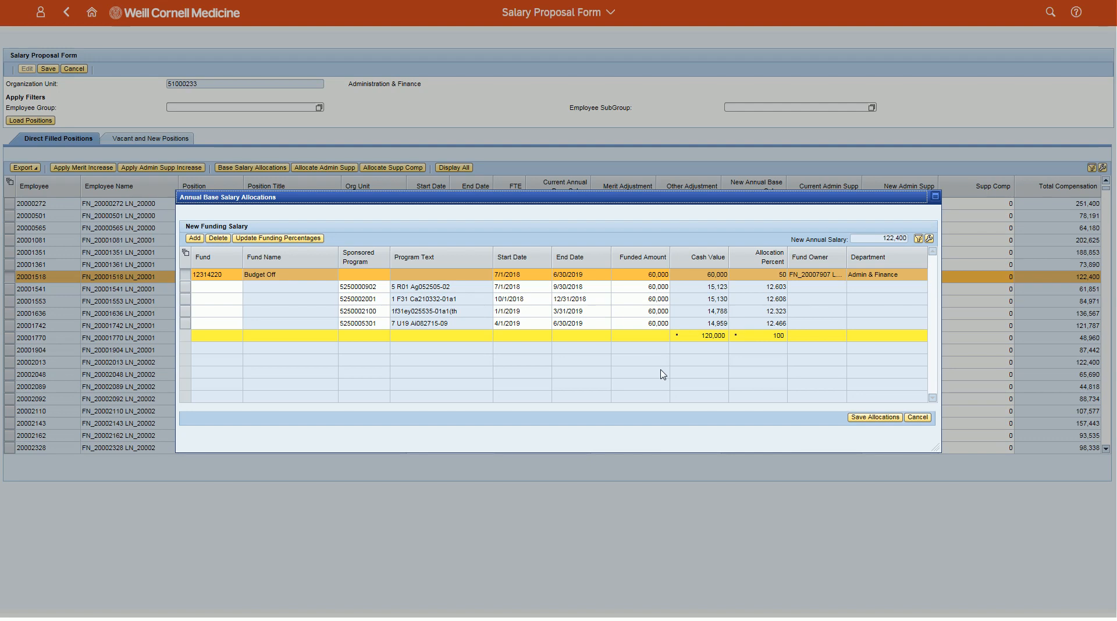
click(185, 325)
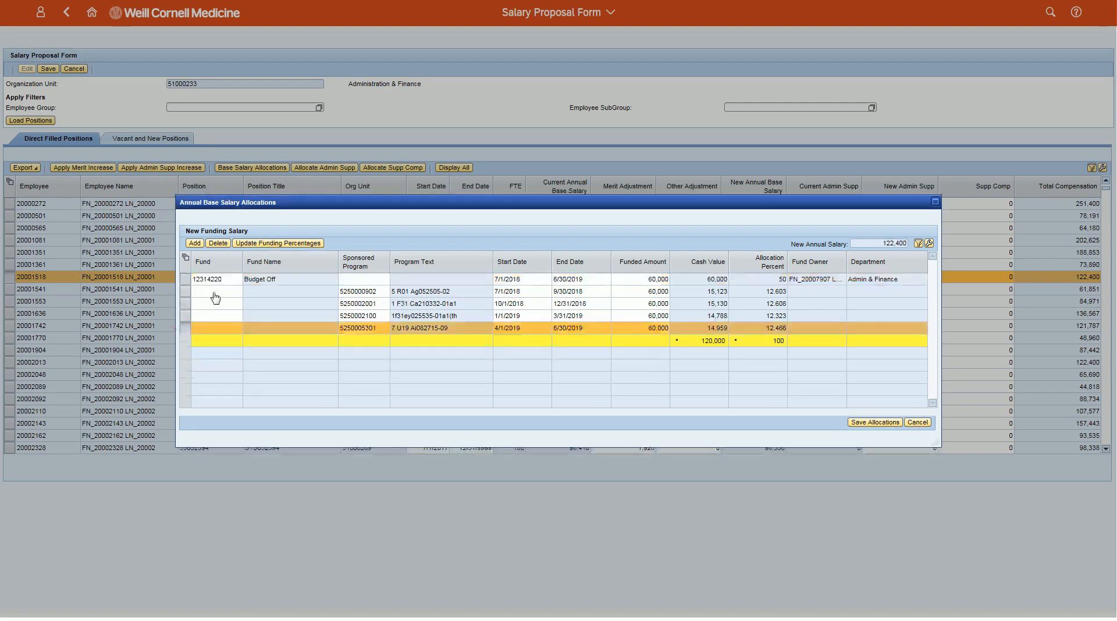
click(222, 245)
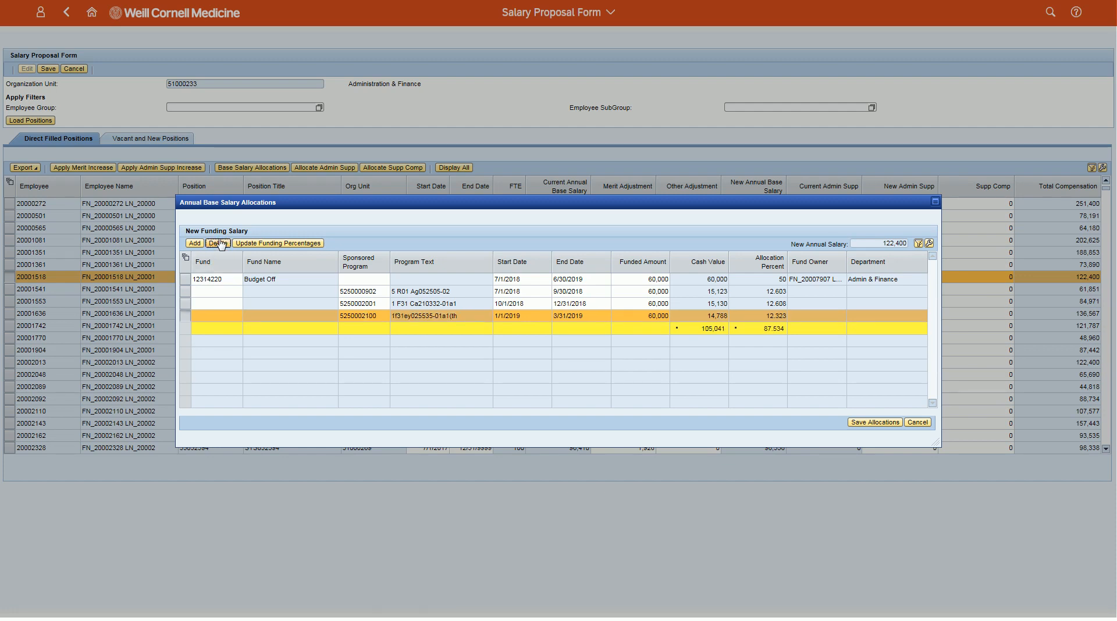
click(222, 244)
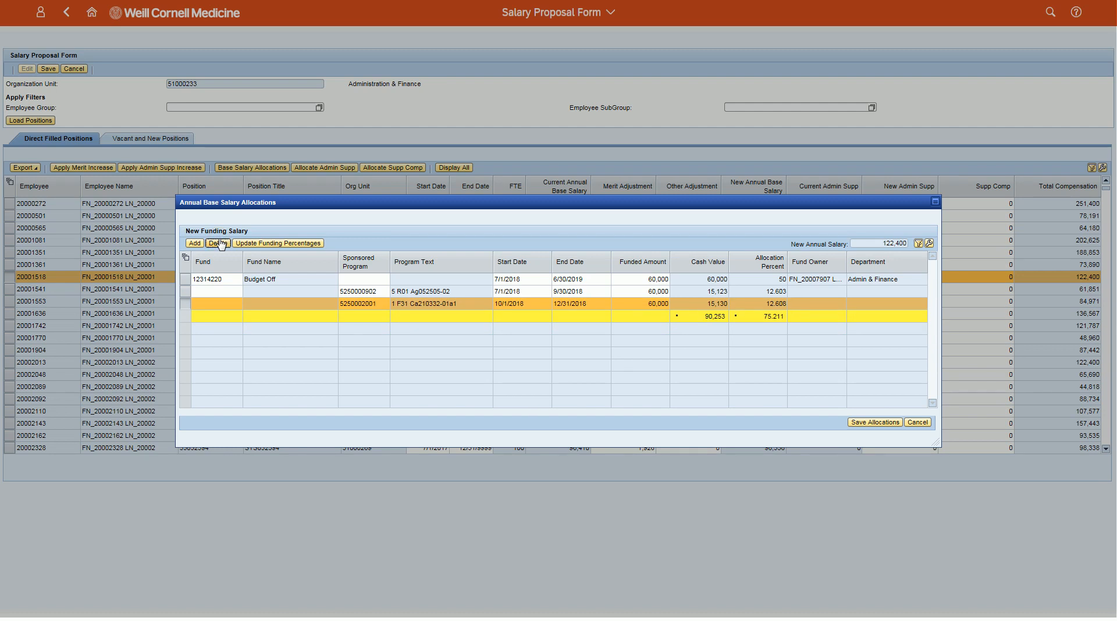
click(220, 245)
click(220, 245)
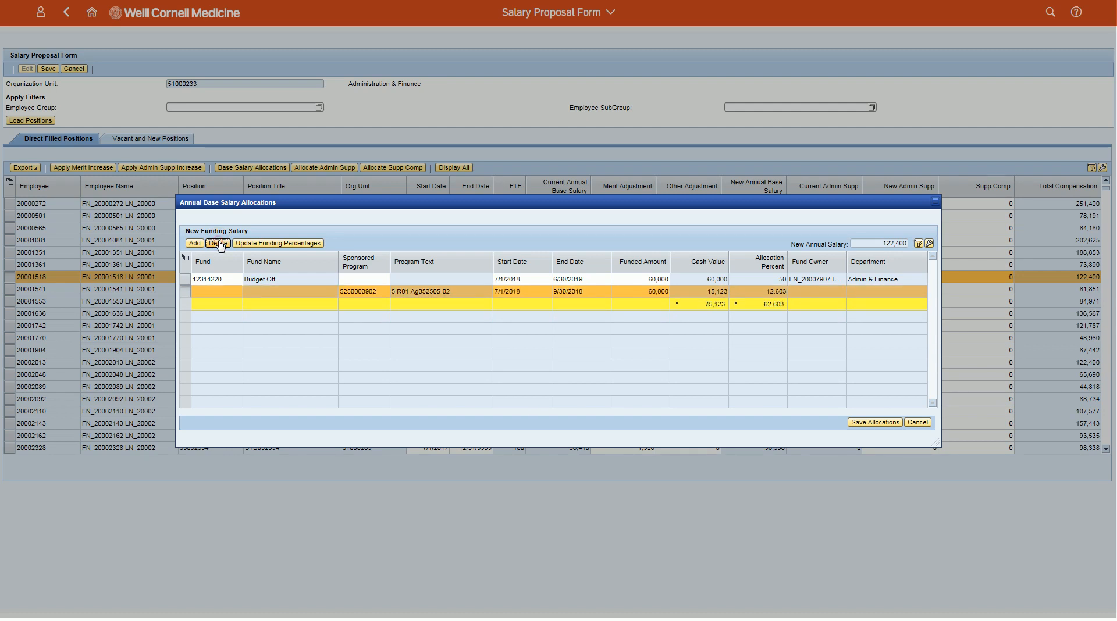
click(252, 245)
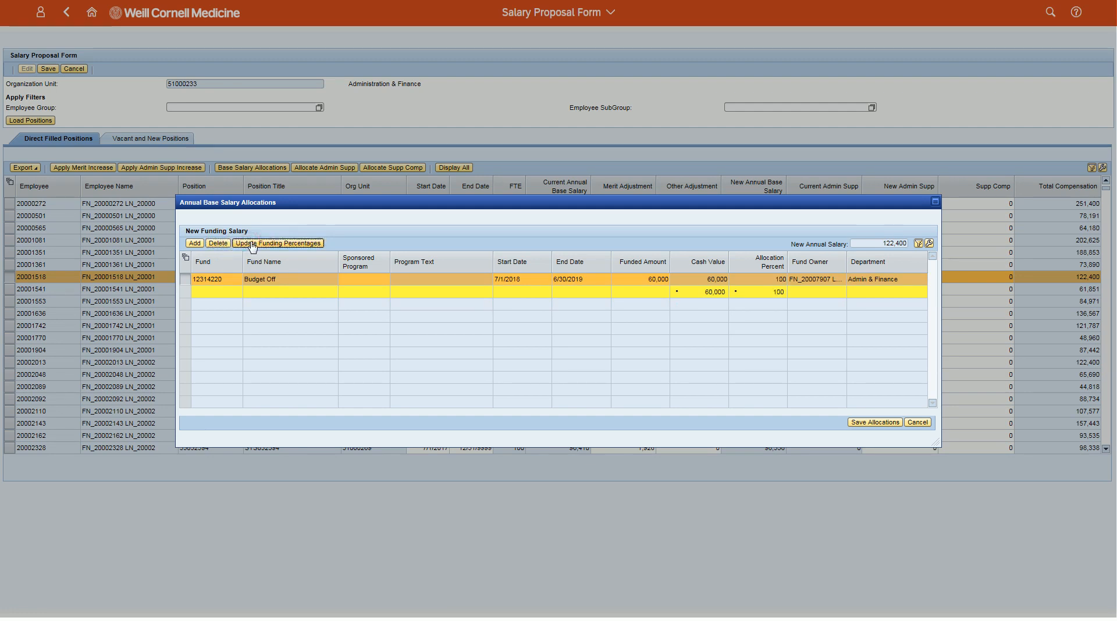
Add a funding line and assign it the fund Nih Org Research (52540012), filtering the fund descriptions by NIH.
click(196, 243)
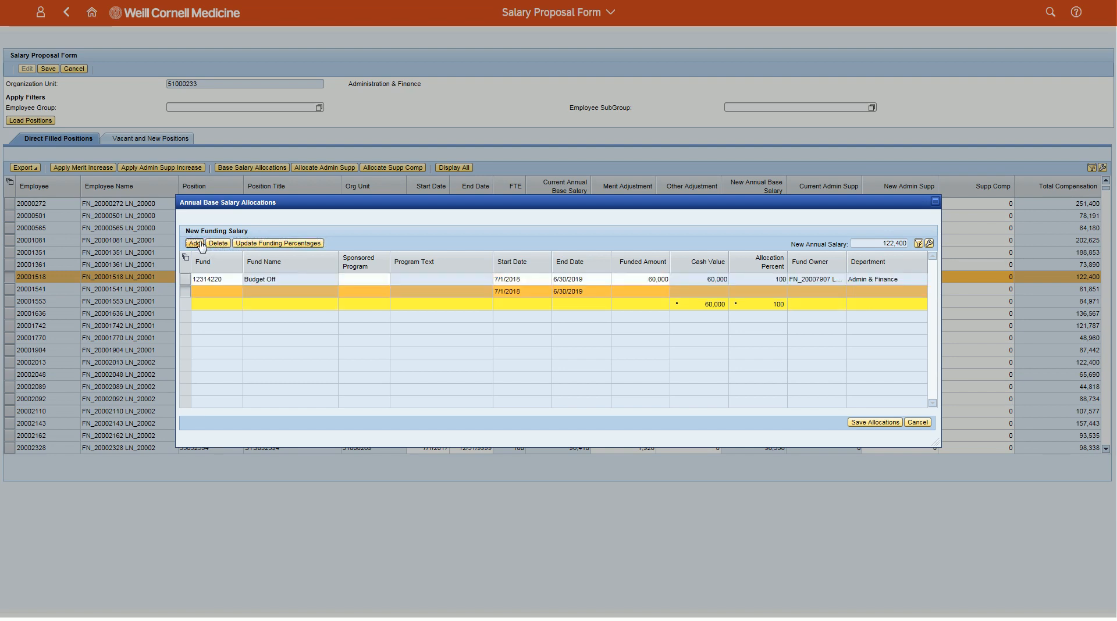
click(246, 292)
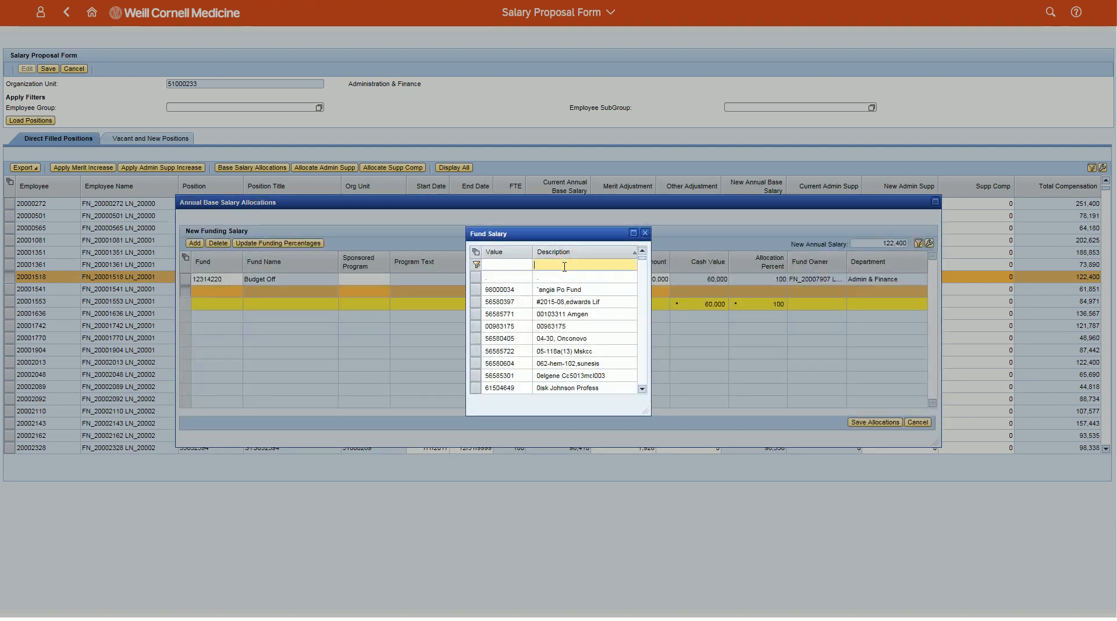
text(NIH)
key(Return)
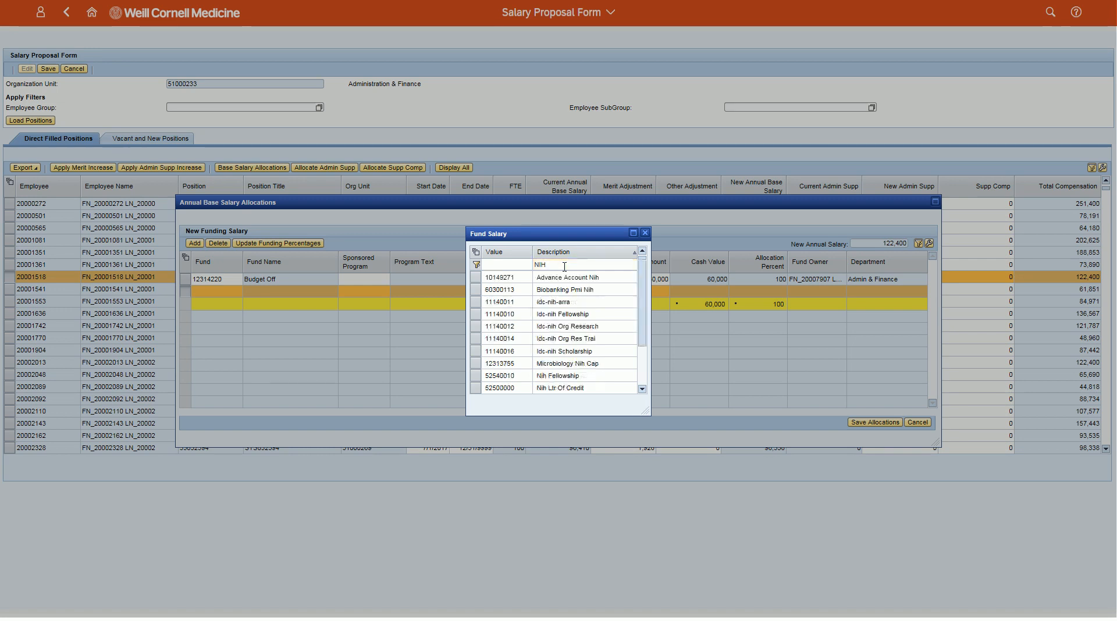
click(642, 389)
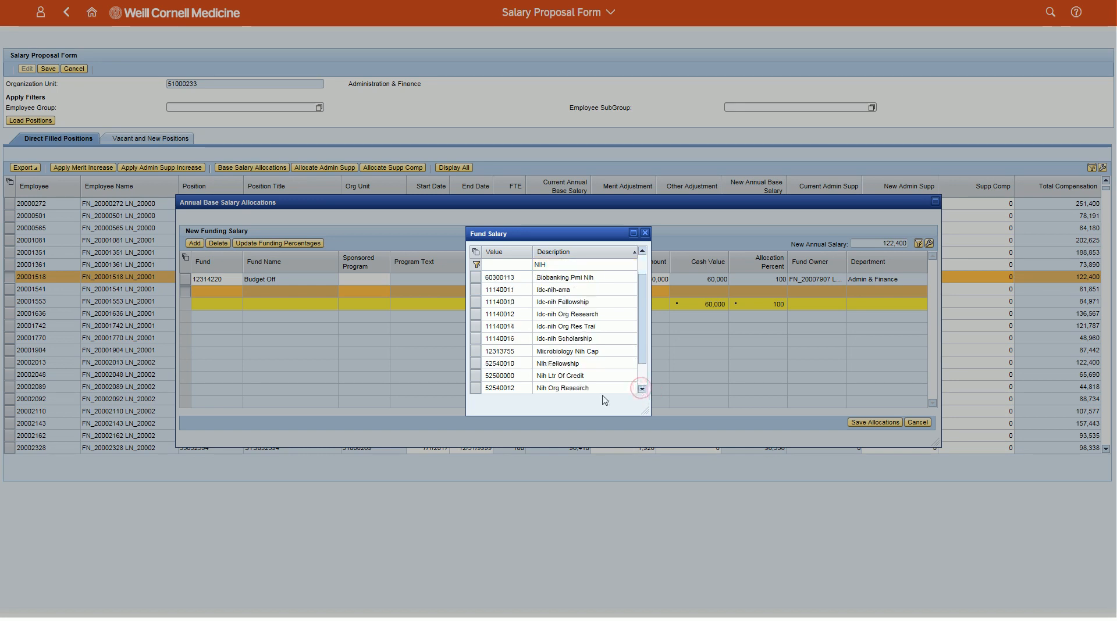
click(560, 388)
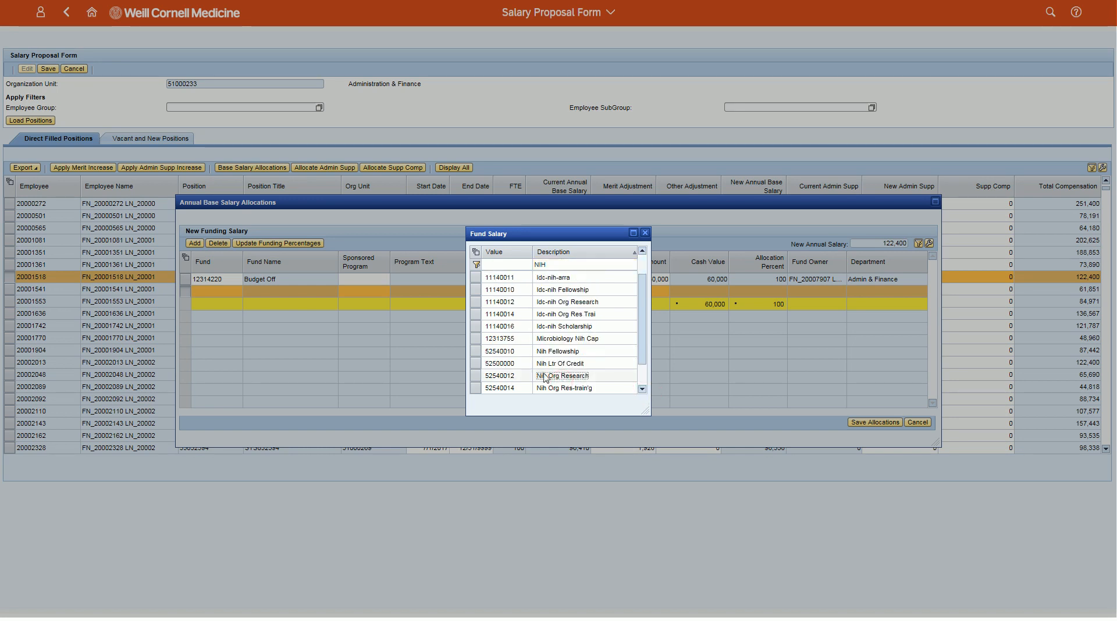
Set the Nih Org Research line's funded amount to 60000 and update the funding percentages.
click(624, 291)
text(60000)
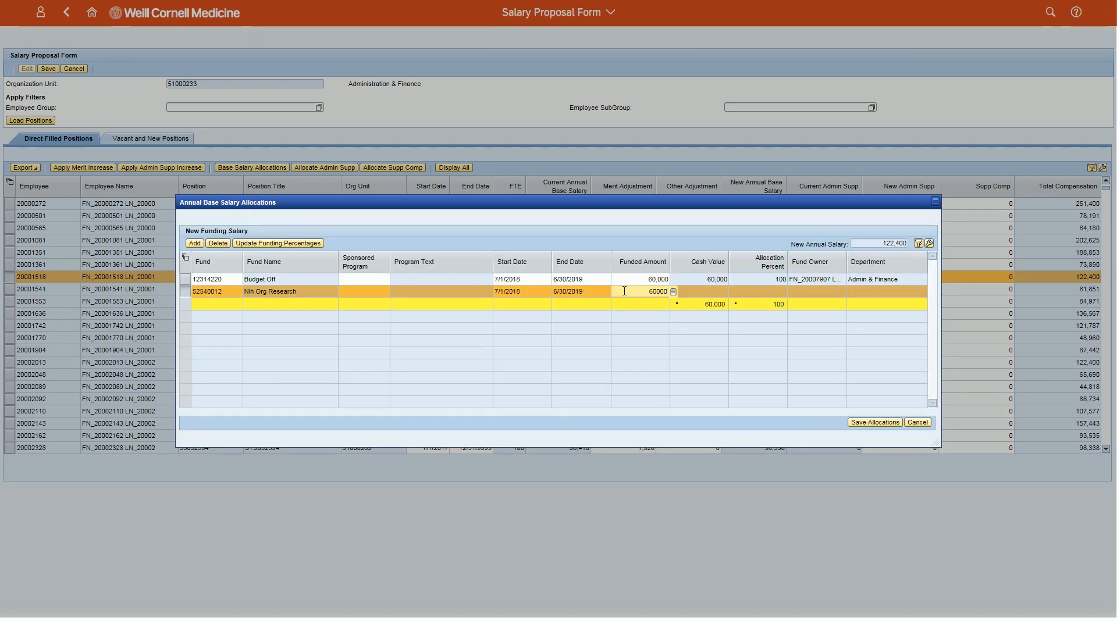
key(Return)
click(313, 244)
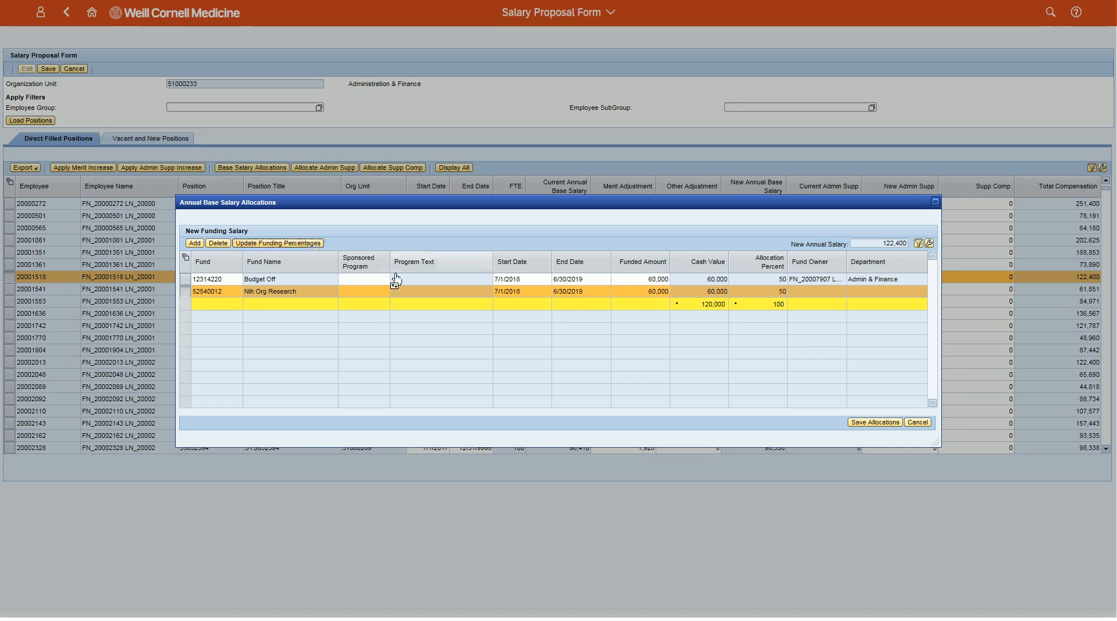
Save the allocations split between Budget Off and Nih Org Research, and save the salary proposal form.
click(858, 423)
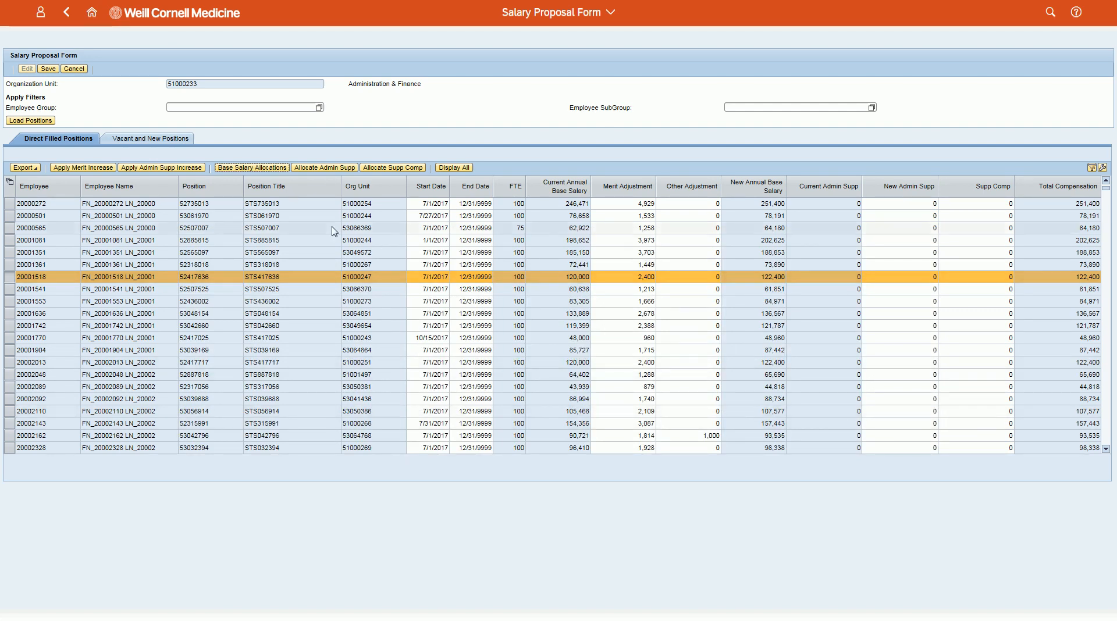
click(53, 70)
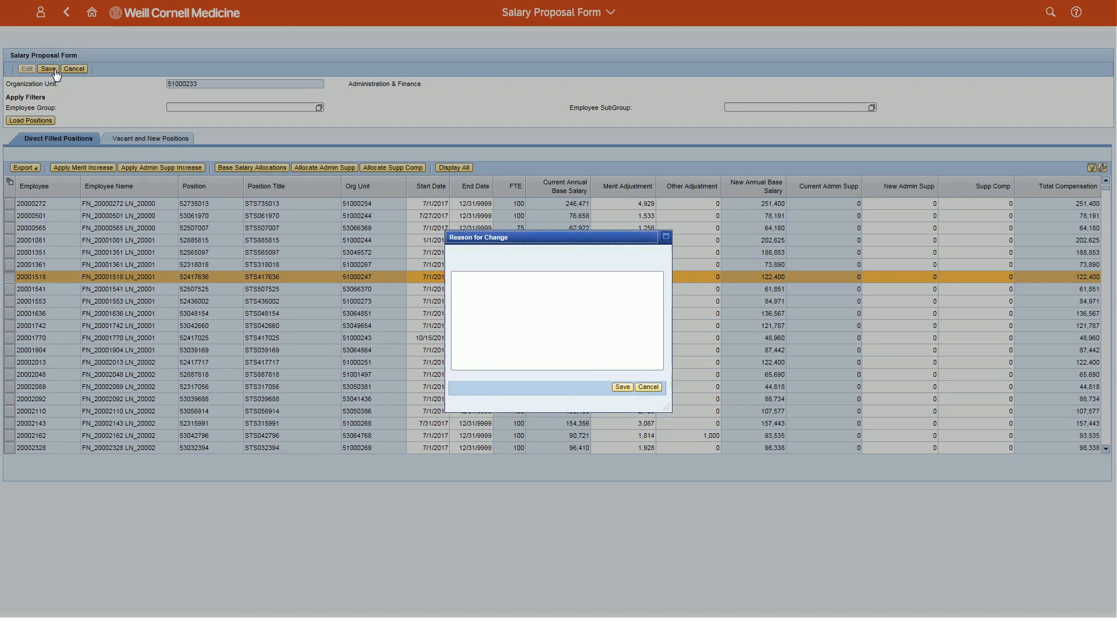
click(621, 387)
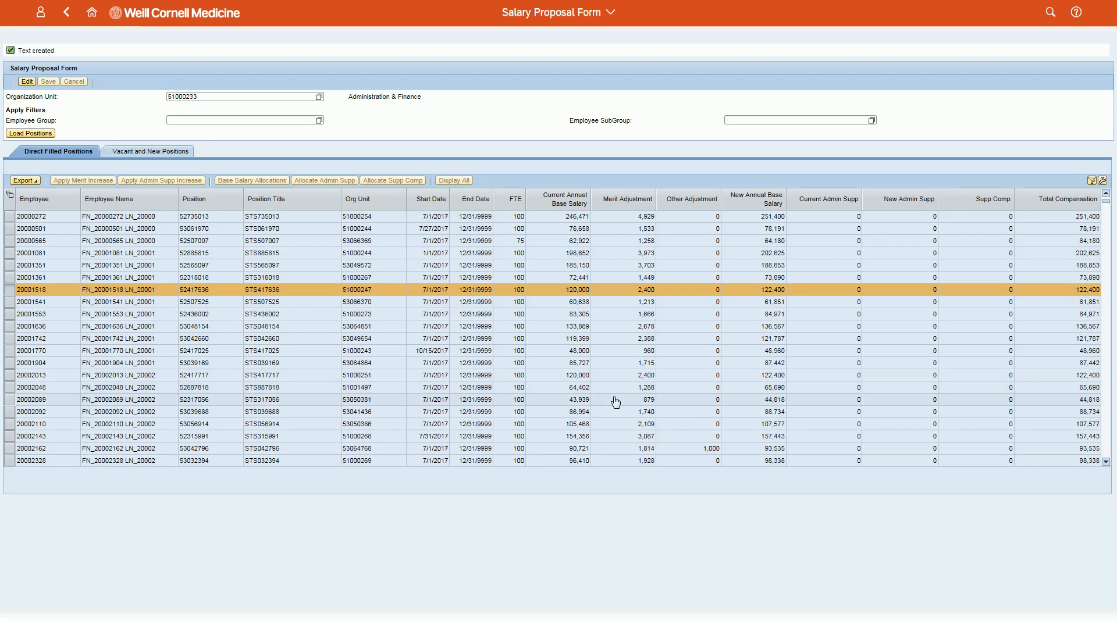
click(546, 539)
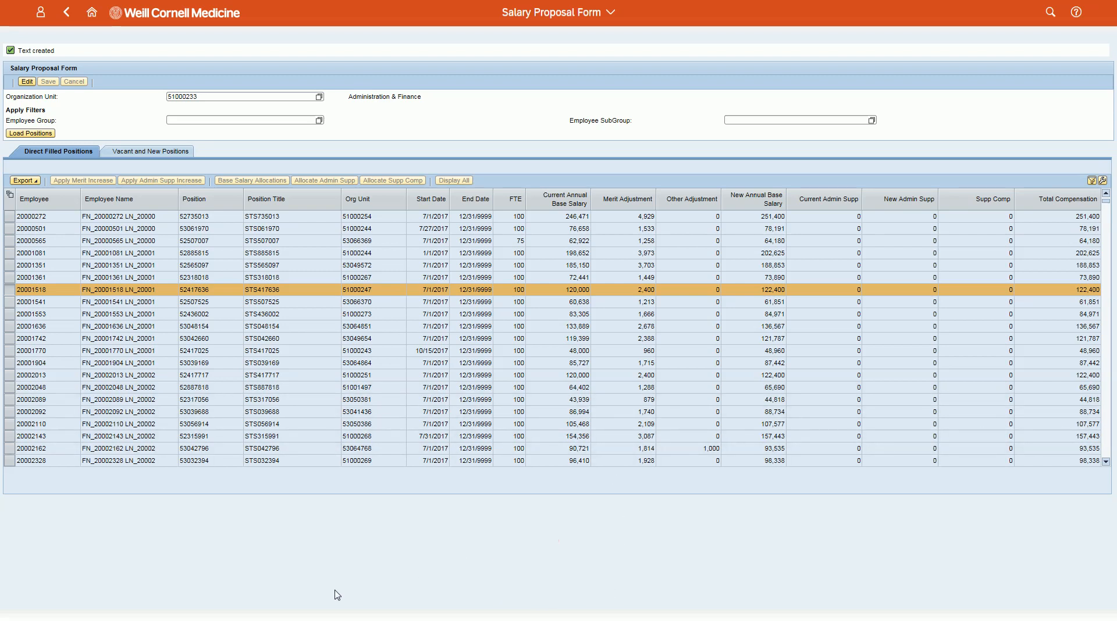